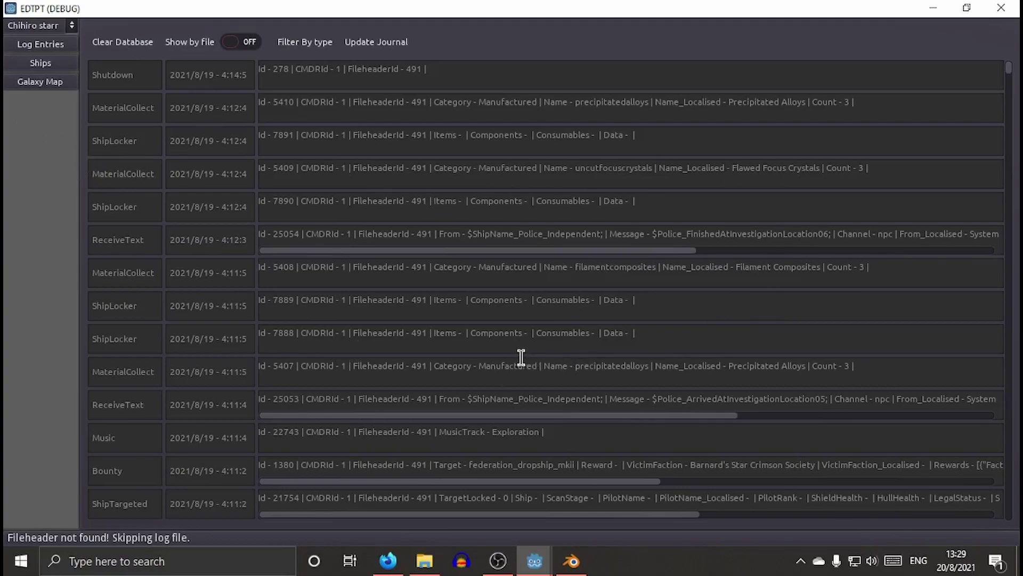
Open the Galaxy Map, rotate the galaxy, toggle the 2D sector grid on and off, then tilt the view.
{"action": "left_click", "coordinate": [48, 84]}
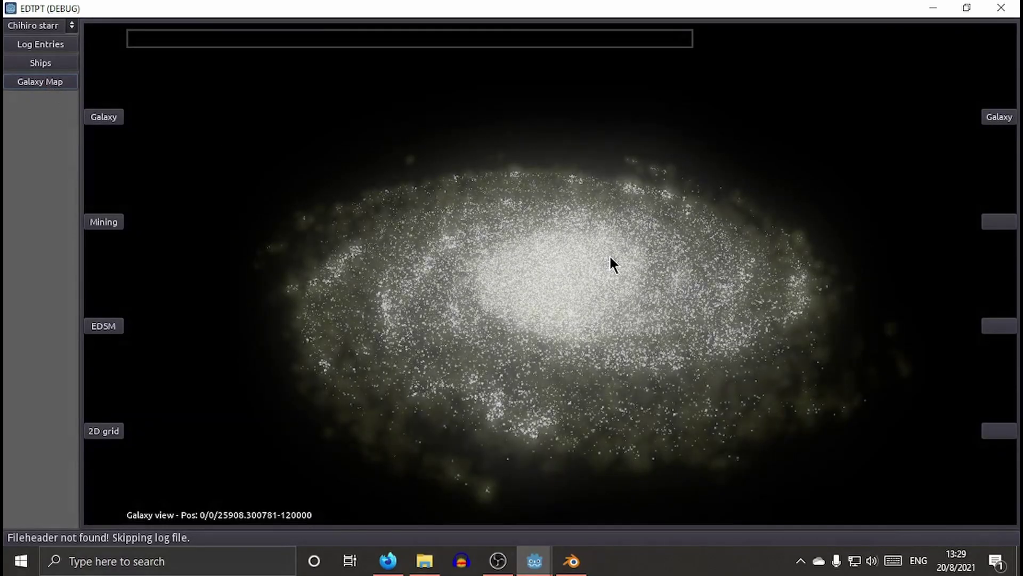
{"action": "left_click_drag", "start_coordinate": [604, 277], "coordinate": [644, 241]}
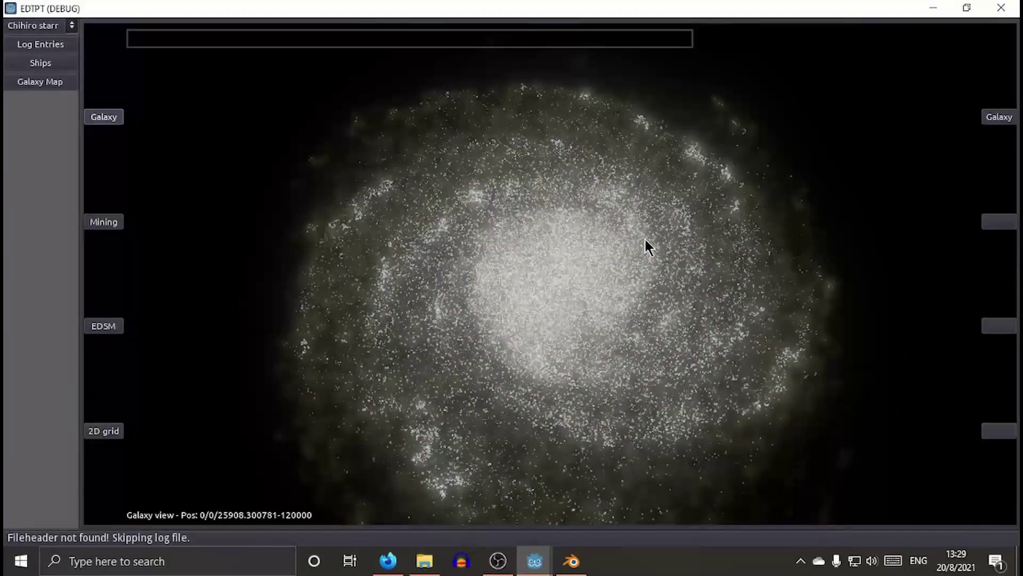
{"action": "left_click", "coordinate": [109, 426]}
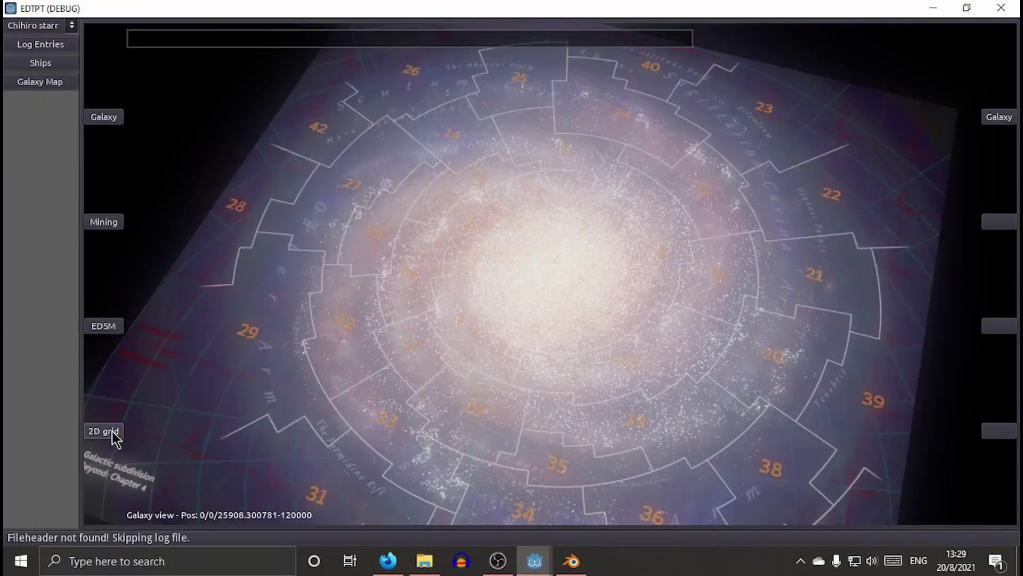
{"action": "left_click", "coordinate": [112, 431]}
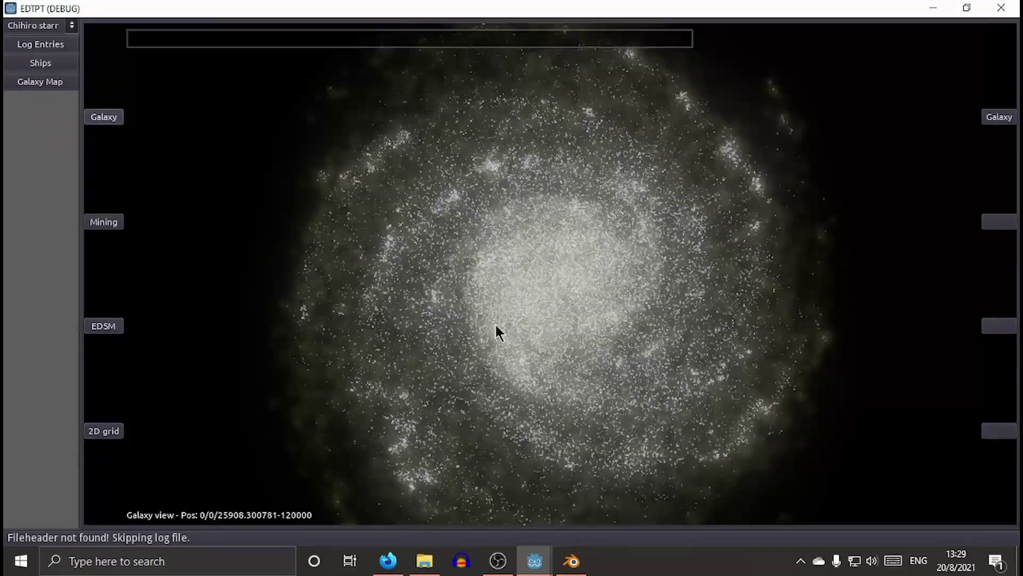
{"action": "left_click_drag", "start_coordinate": [497, 331], "coordinate": [482, 359]}
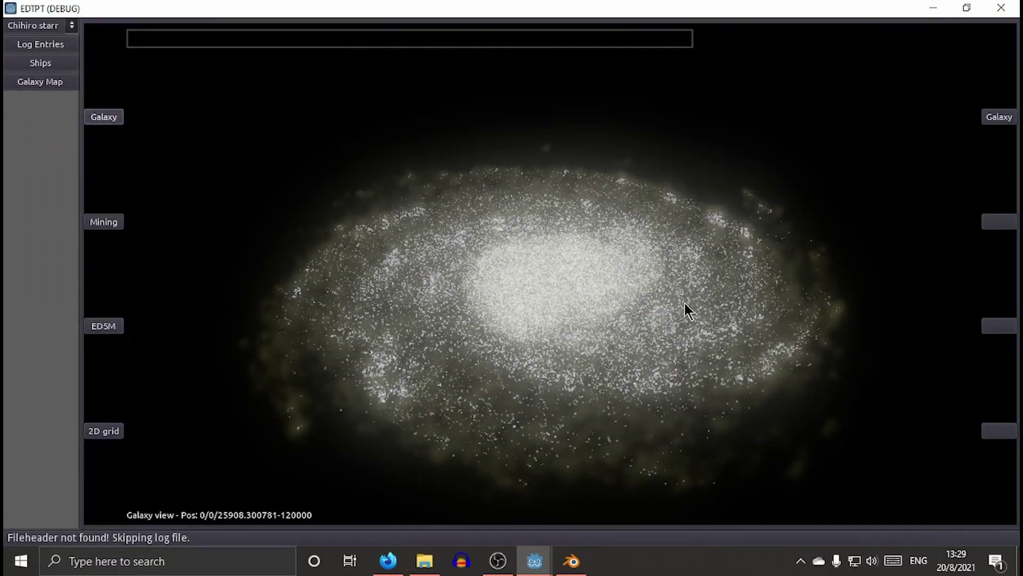
{"action": "left_click_drag", "start_coordinate": [685, 303], "coordinate": [620, 235]}
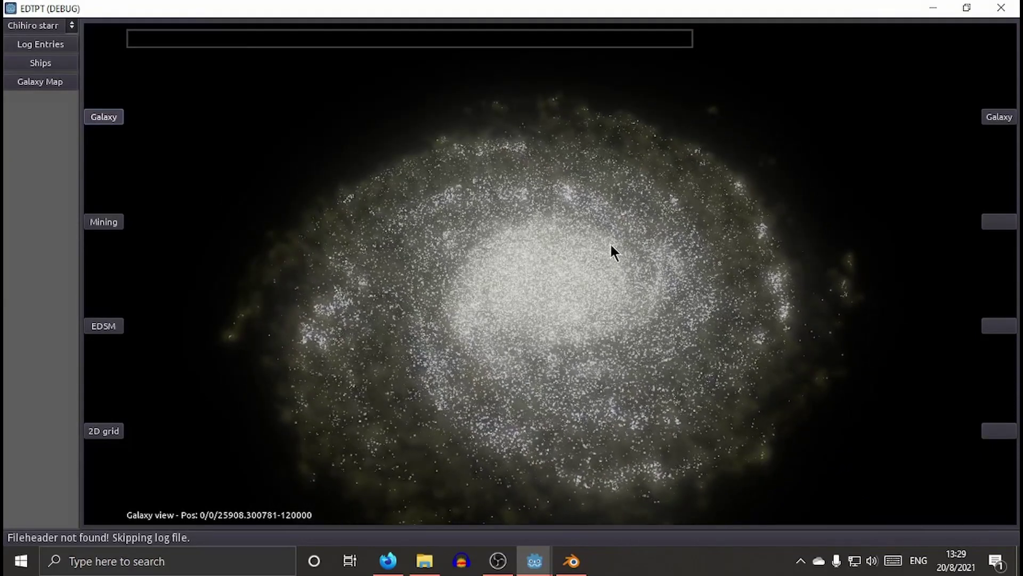
{"action": "left_click", "coordinate": [113, 430]}
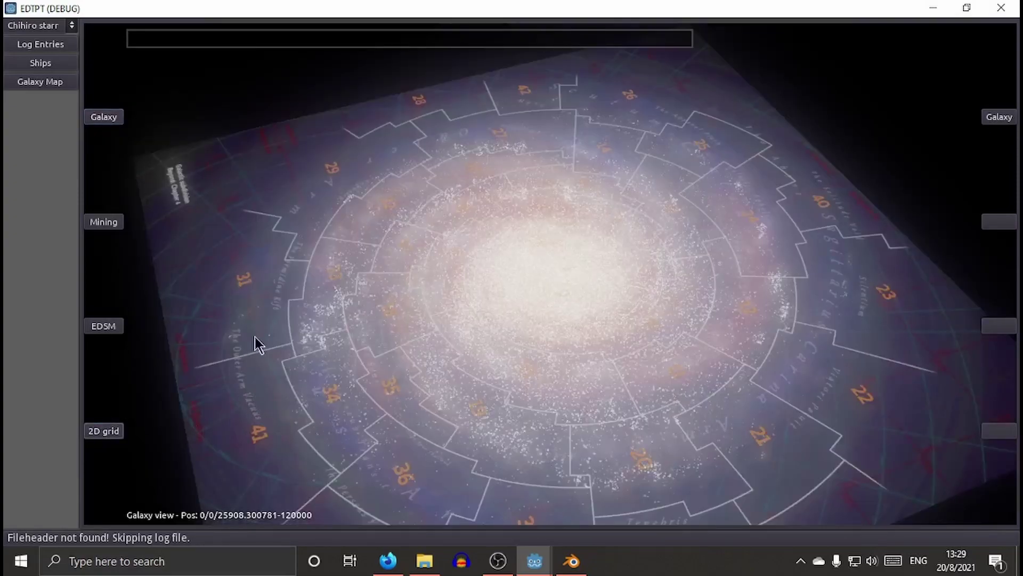
{"action": "left_click_drag", "start_coordinate": [811, 385], "coordinate": [690, 341]}
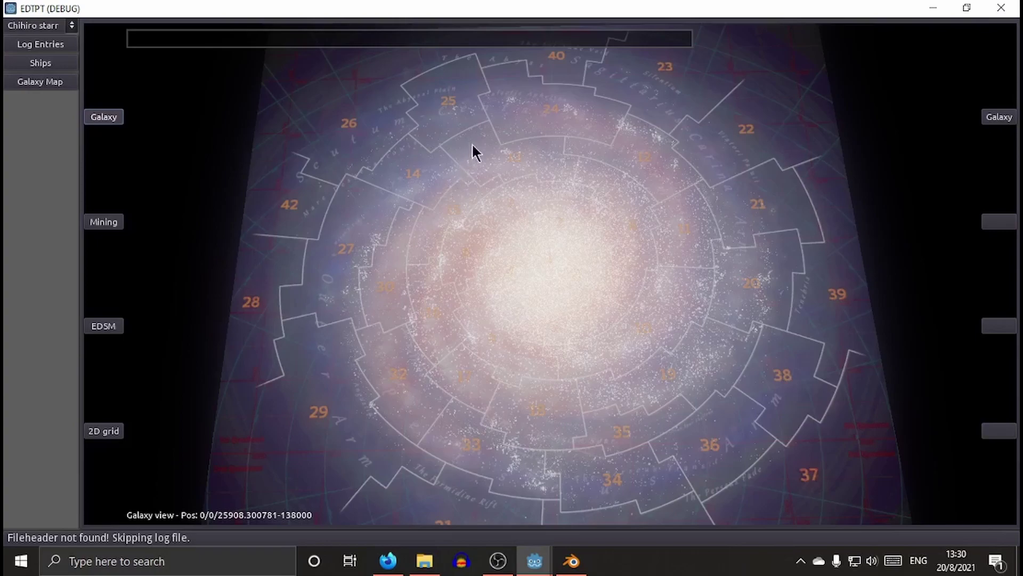
{"action": "left_click_drag", "start_coordinate": [442, 454], "coordinate": [434, 478]}
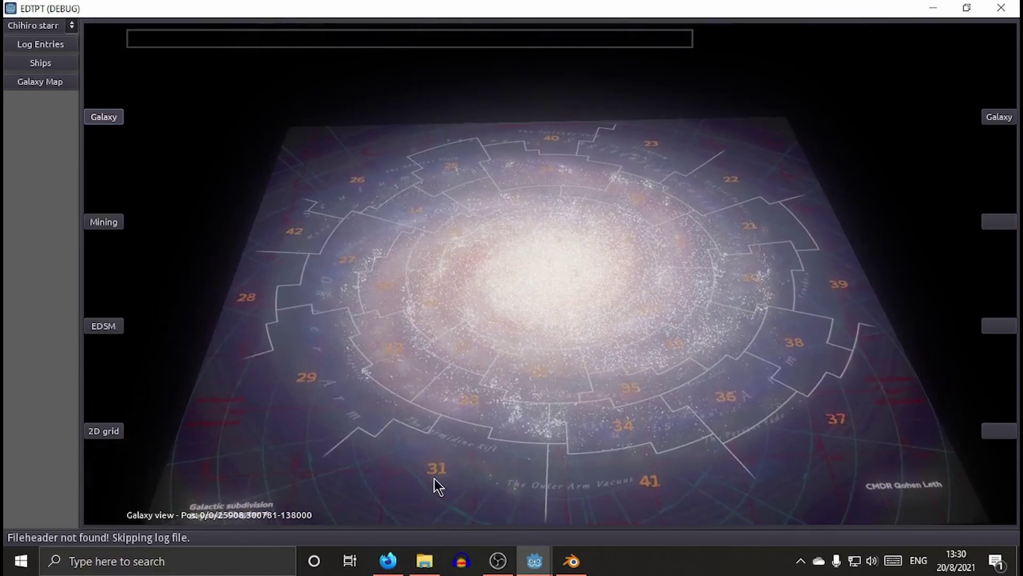
{"action": "left_click", "coordinate": [104, 431]}
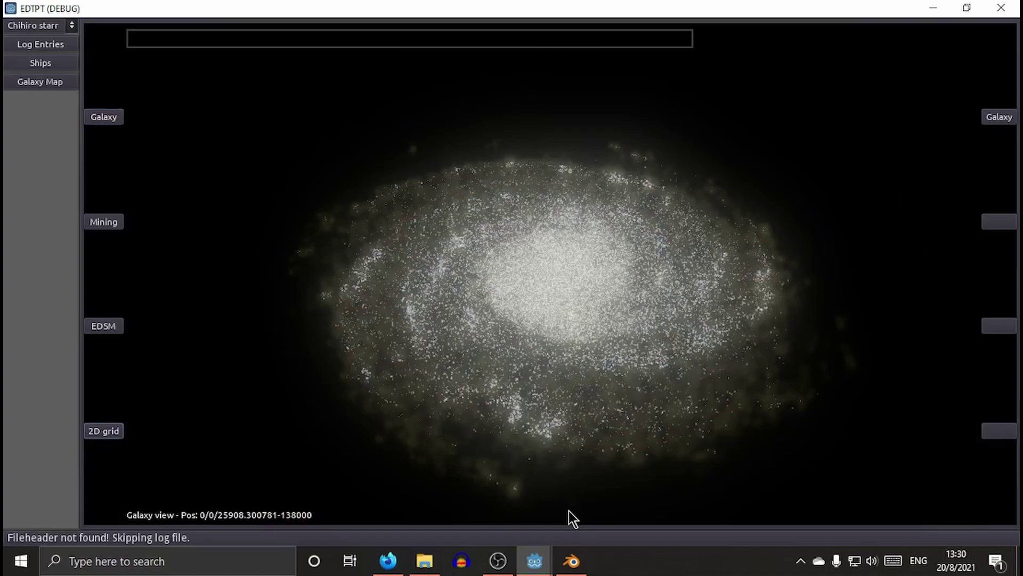
Switch to Blender and orbit to look down on the galaxy-textured plane.
{"action": "left_click", "coordinate": [571, 561]}
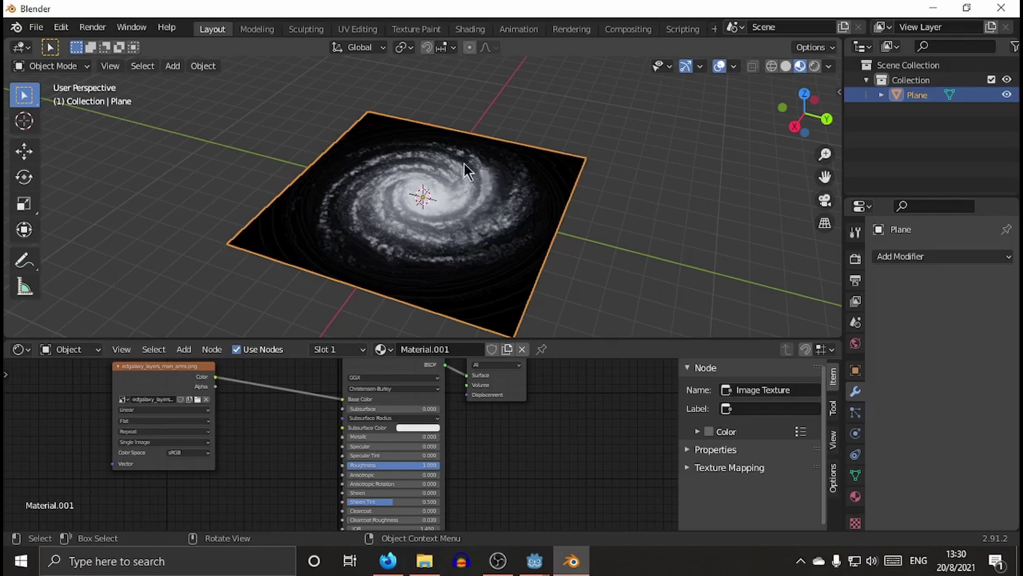
{"action": "middle_click_drag", "start_coordinate": [462, 217], "coordinate": [465, 297]}
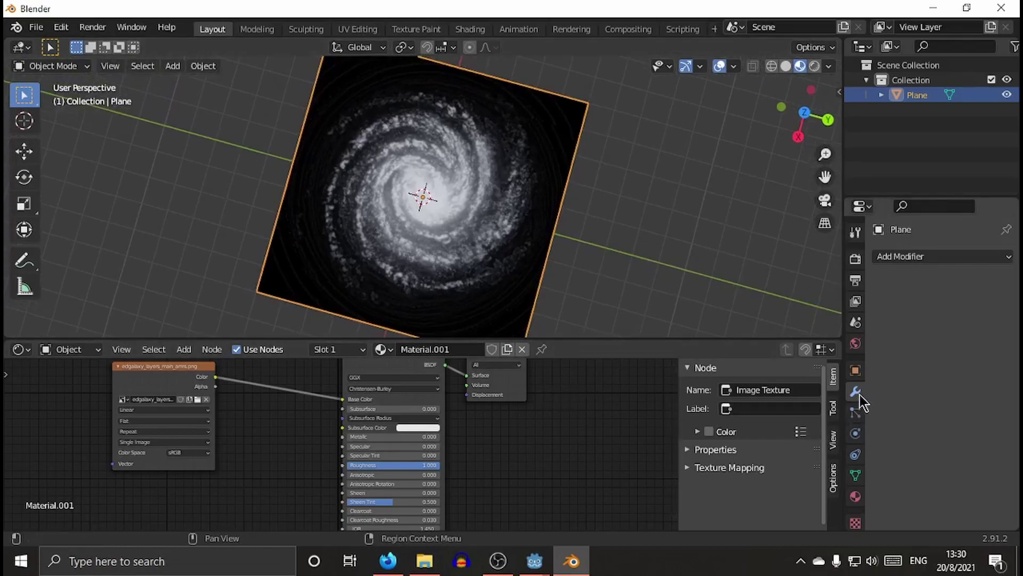
Add a Displace modifier to the plane with Midlevel set to 0.
{"action": "left_click", "coordinate": [954, 257]}
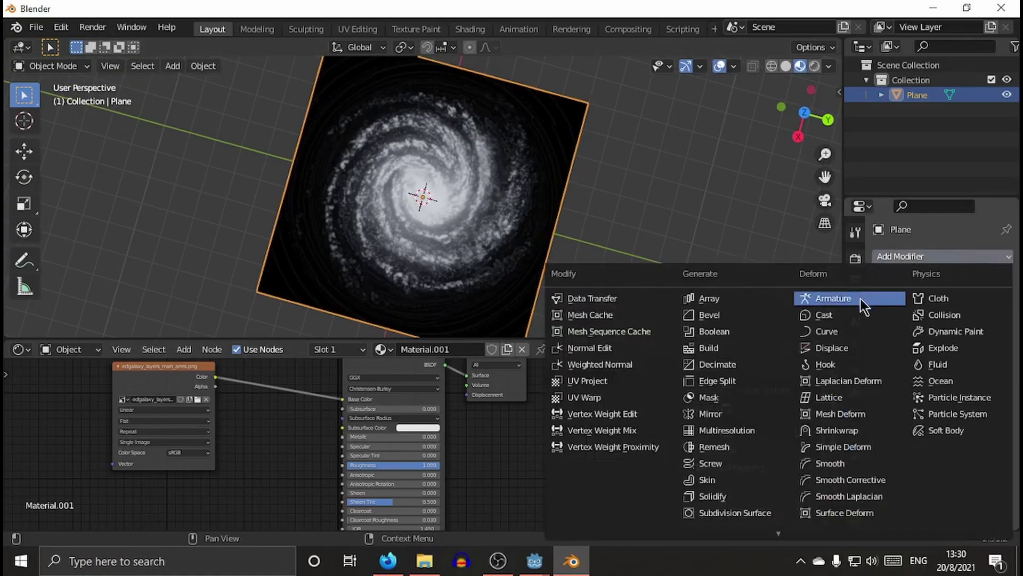
{"action": "left_click", "coordinate": [841, 348]}
{"action": "left_click", "coordinate": [946, 393]}
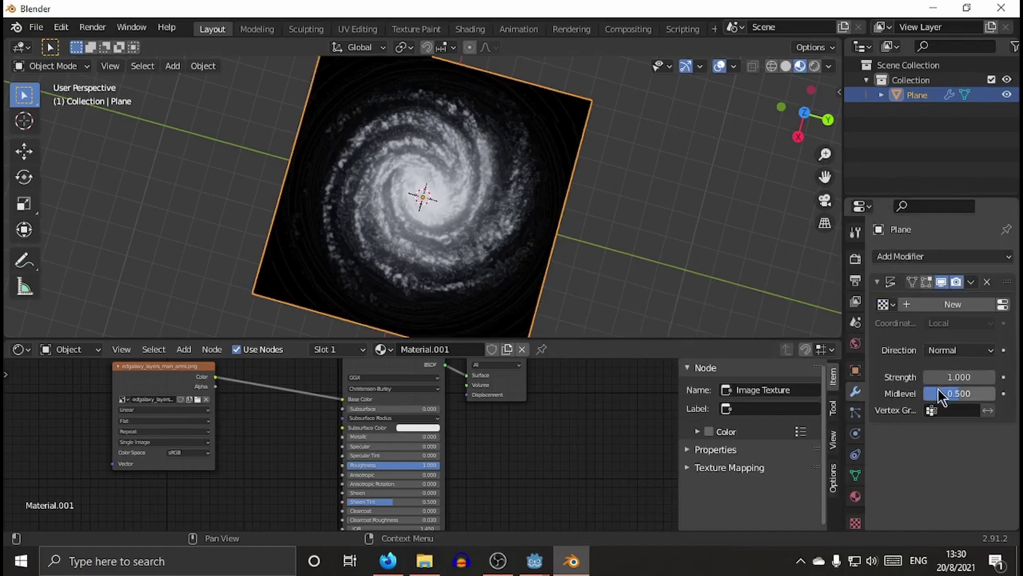
{"action": "type", "text": "0"}
{"action": "key", "text": "Return"}
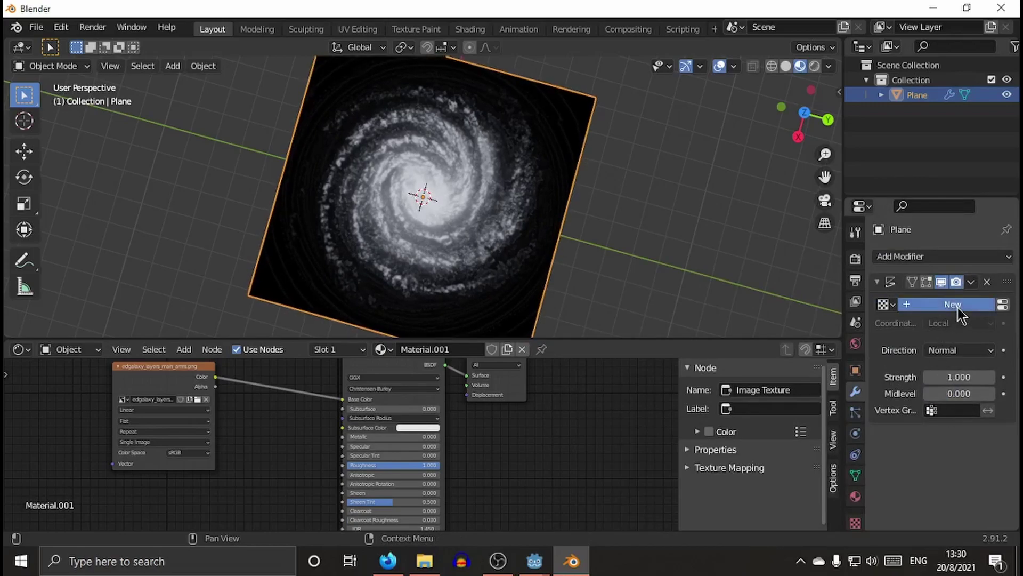
Create a new displacement texture named GalaxyTex.
{"action": "left_click", "coordinate": [954, 304]}
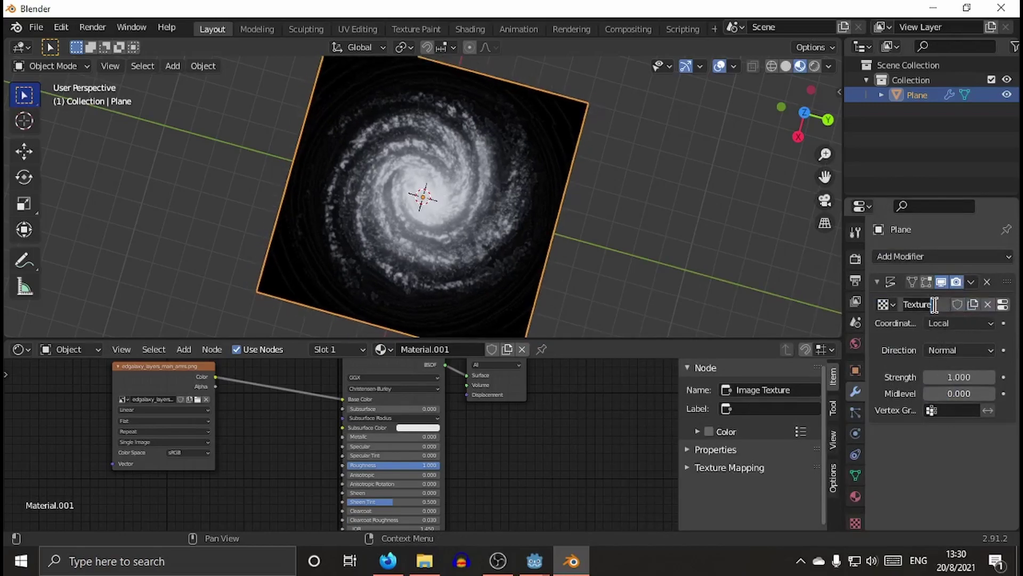
{"action": "type", "text": "GalaxyTex"}
{"action": "key", "text": "Return"}
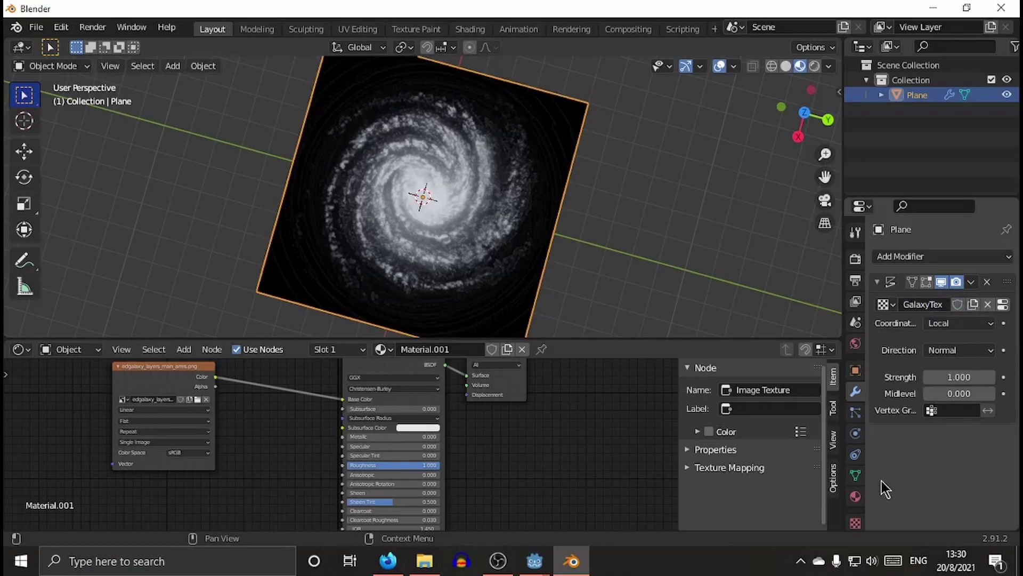
Load edgalaxy_layers_main_arms.png from the other-ignore folder as the GalaxyTex image.
{"action": "left_click", "coordinate": [856, 525]}
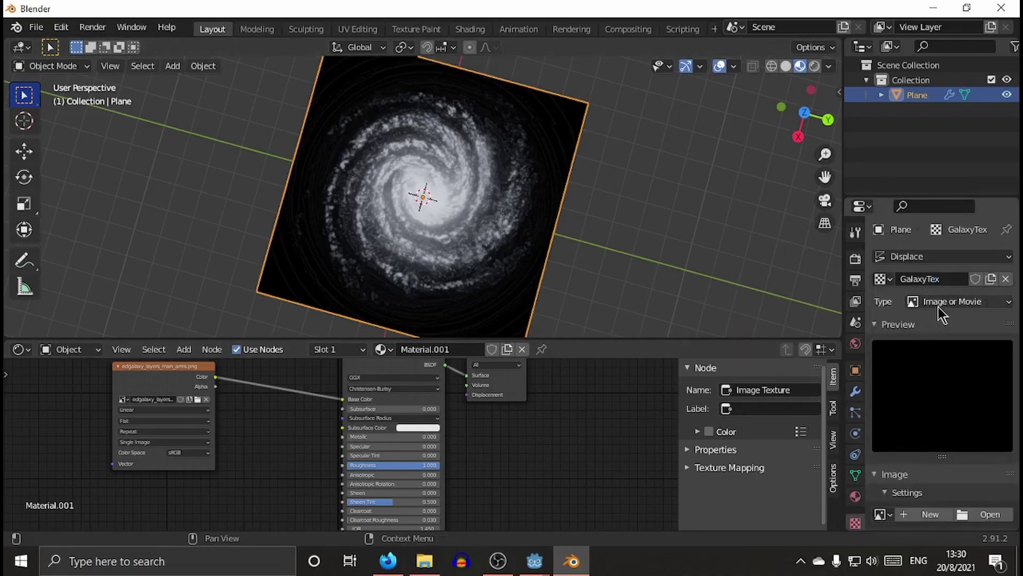
{"action": "left_click", "coordinate": [983, 514]}
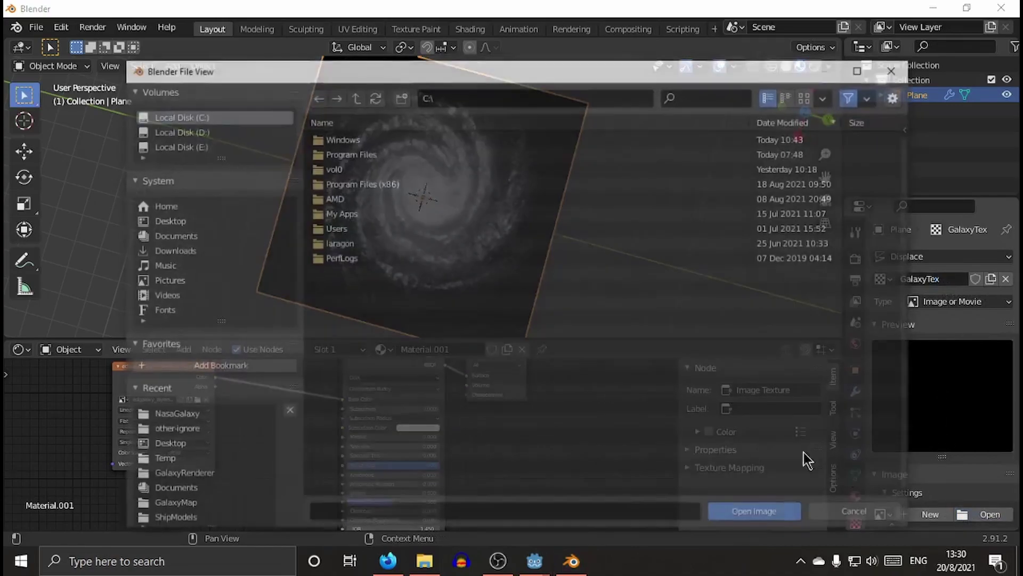
{"action": "left_click", "coordinate": [191, 431]}
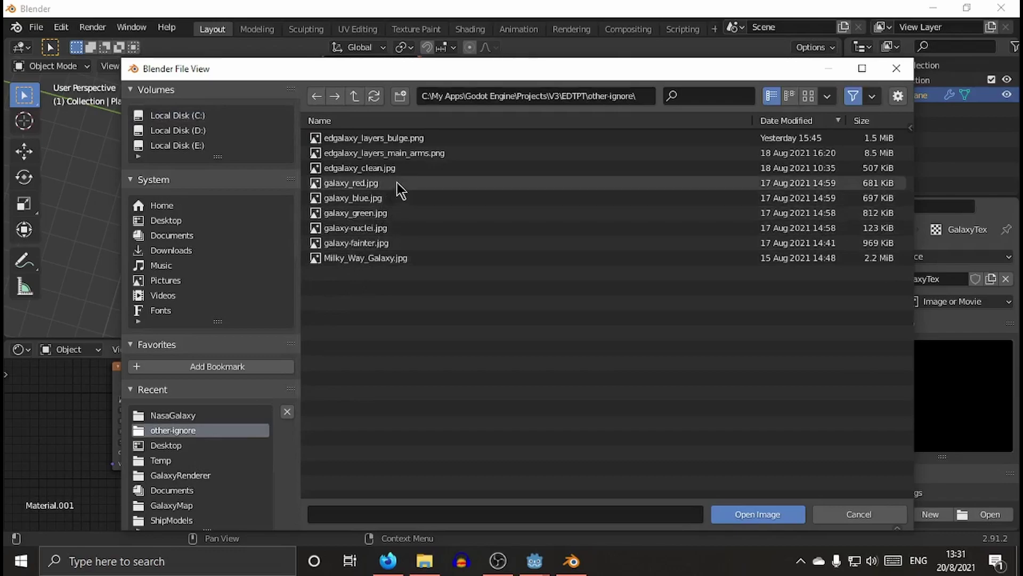
{"action": "double_click", "coordinate": [384, 153]}
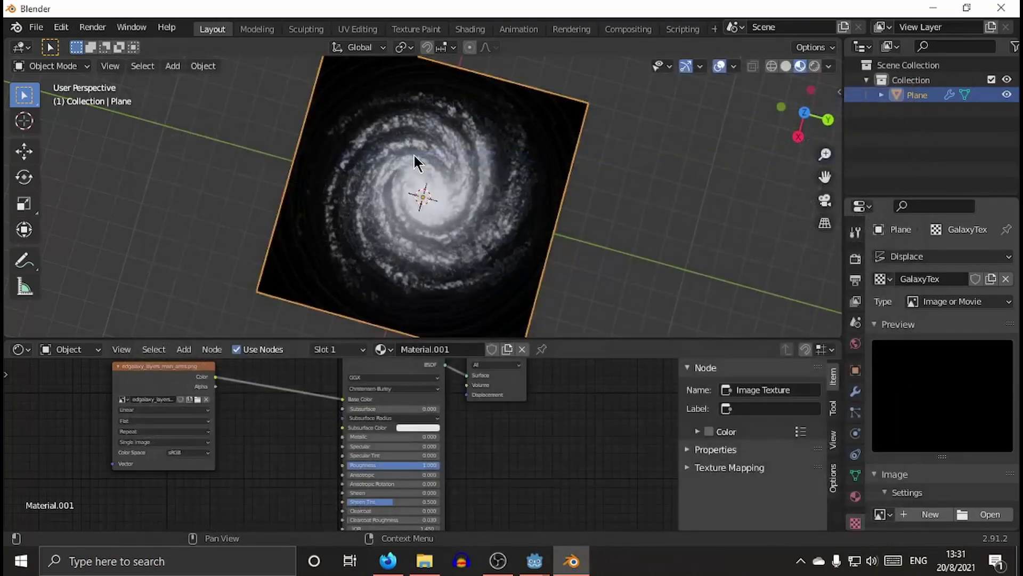
Set the texture's image mapping extension to Clip so it doesn't repeat.
{"action": "scroll", "coordinate": [954, 459], "scroll_direction": "down", "scroll_amount": 7}
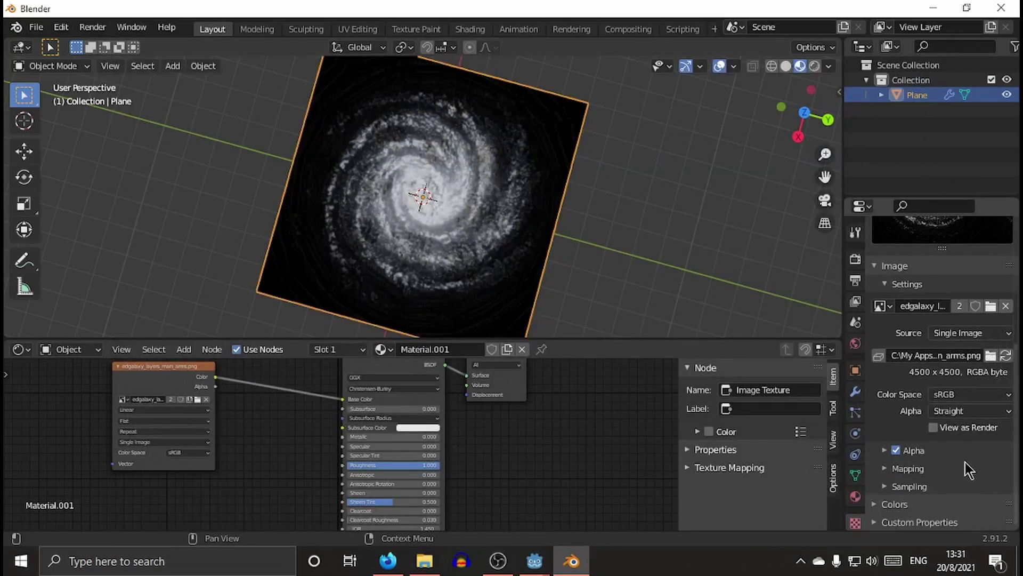
{"action": "left_click", "coordinate": [954, 468]}
{"action": "scroll", "coordinate": [962, 464], "scroll_direction": "down", "scroll_amount": 2}
{"action": "left_click", "coordinate": [971, 426]}
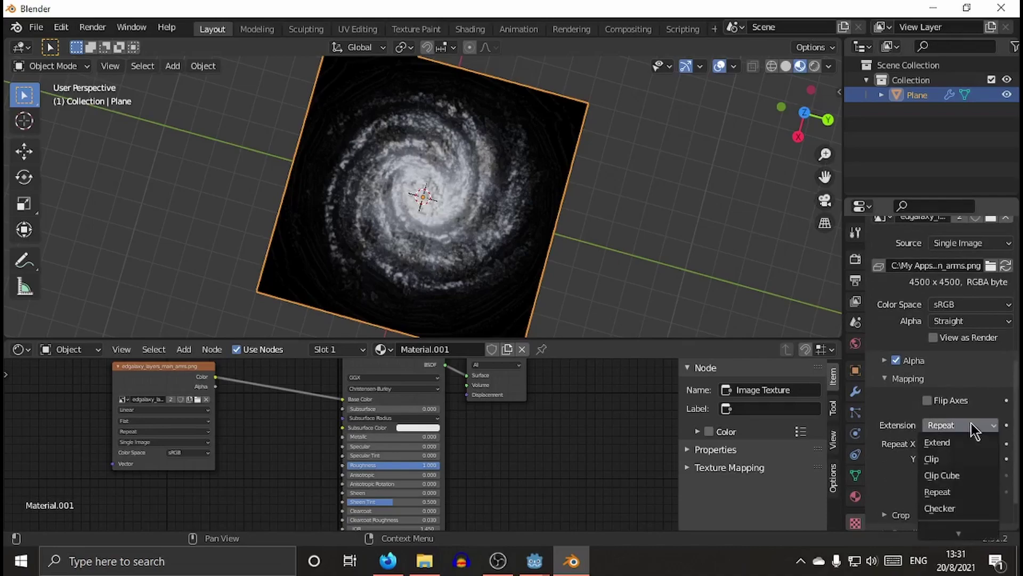
{"action": "left_click", "coordinate": [954, 443]}
Set the Displace modifier's texture coordinates to UV.
{"action": "left_click", "coordinate": [855, 391]}
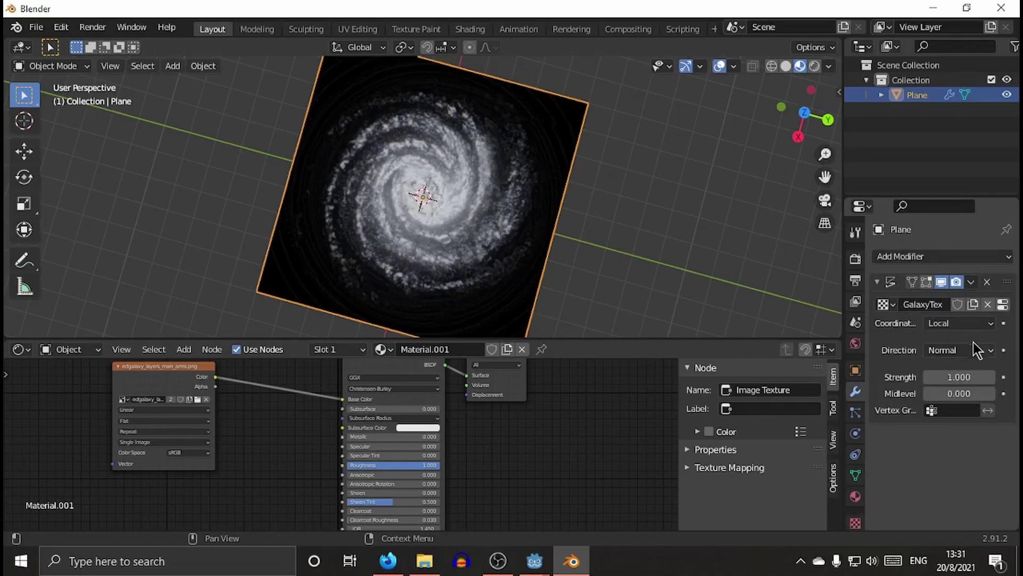
{"action": "left_click", "coordinate": [983, 324]}
{"action": "left_click", "coordinate": [943, 389]}
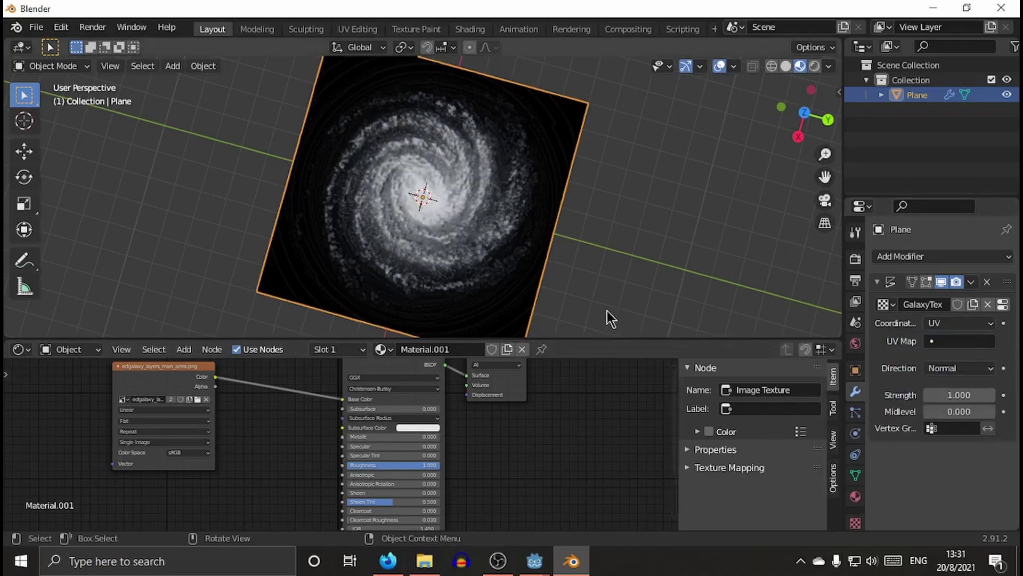
{"action": "middle_click_drag", "start_coordinate": [608, 318], "coordinate": [485, 282]}
{"action": "middle_click_drag", "start_coordinate": [452, 224], "coordinate": [463, 208]}
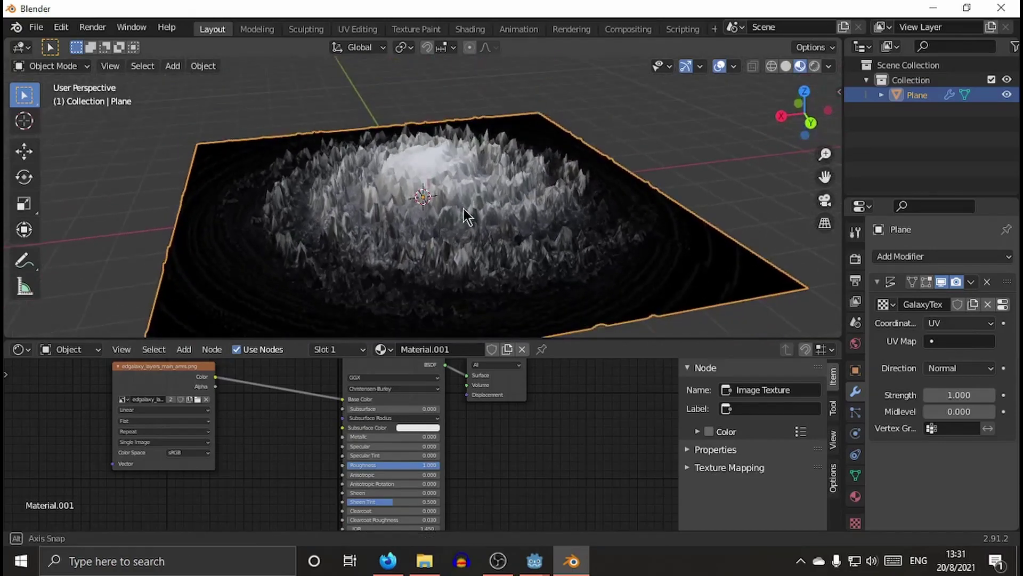
{"action": "left_click", "coordinate": [970, 283]}
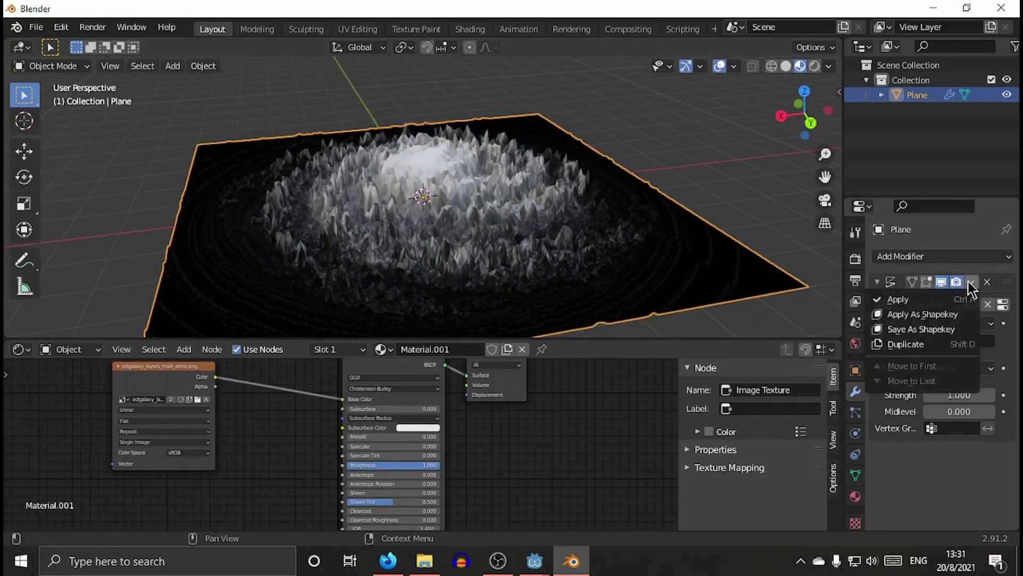
{"action": "left_click", "coordinate": [906, 297]}
{"action": "left_click", "coordinate": [52, 65]}
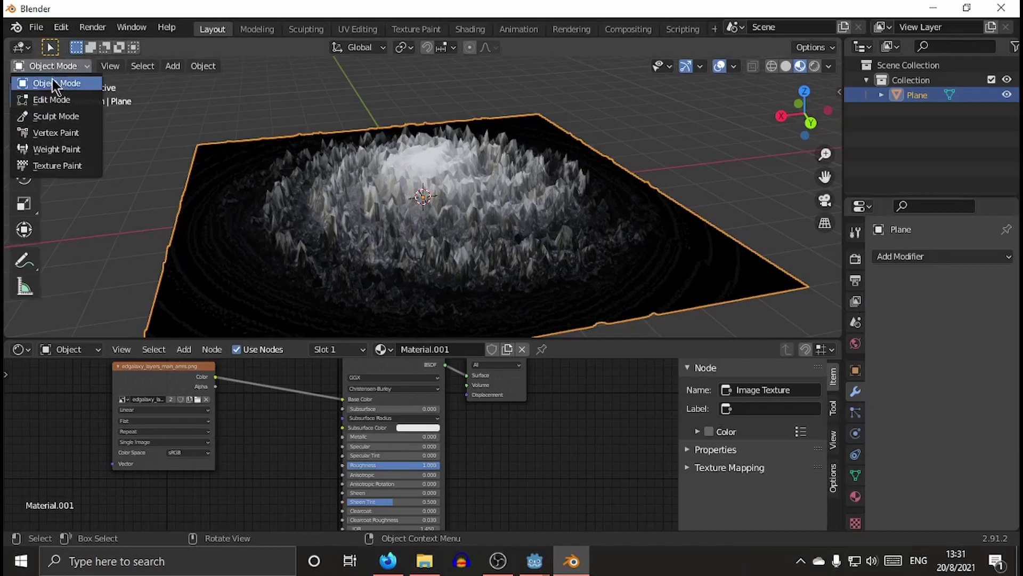
{"action": "left_click", "coordinate": [52, 81]}
{"action": "middle_click_drag", "start_coordinate": [664, 201], "coordinate": [565, 252]}
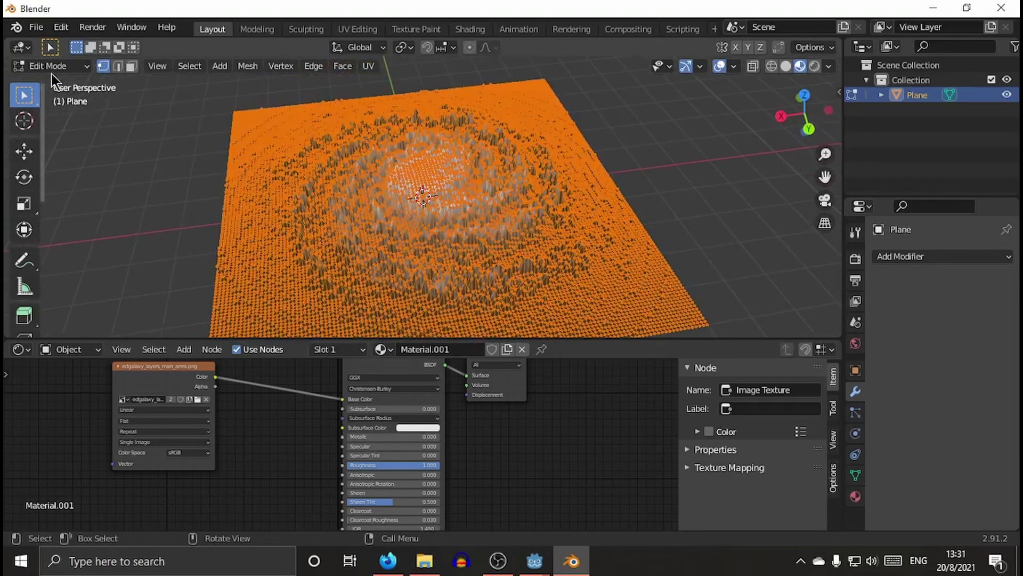
{"action": "left_click", "coordinate": [56, 66]}
{"action": "left_click", "coordinate": [59, 82]}
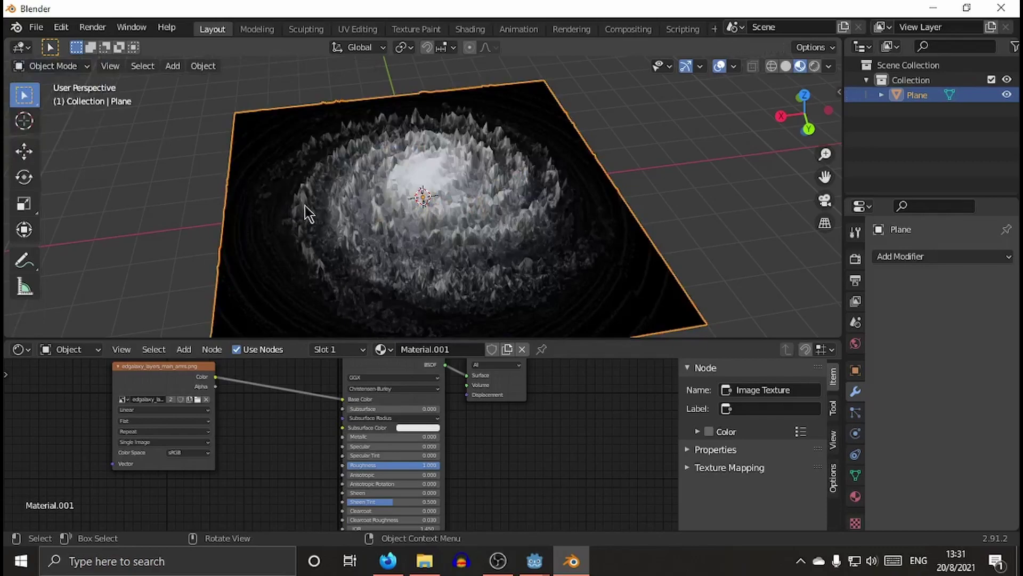
{"action": "middle_click_drag", "start_coordinate": [405, 133], "coordinate": [373, 113]}
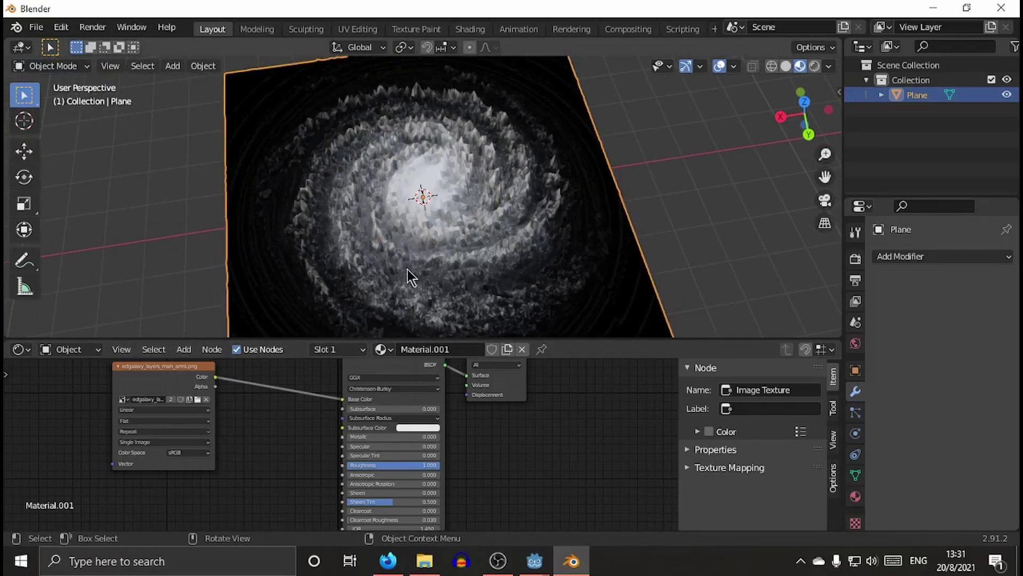
{"action": "mouse_move", "coordinate": [535, 560]}
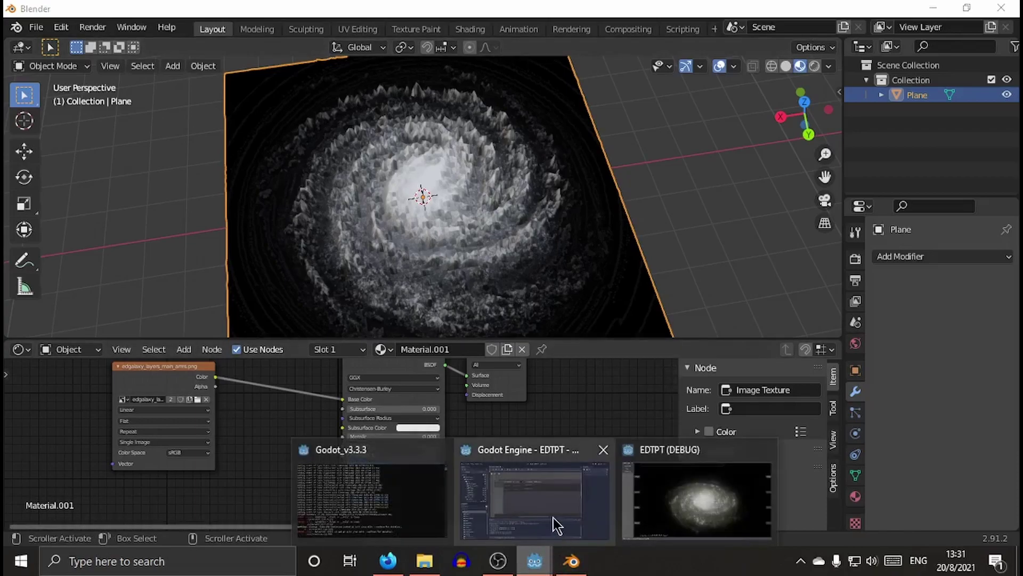
In Godot, open GalaxyMap.tscn, then its GalaxyCenter and galaxy particles sub-scenes.
{"action": "left_click", "coordinate": [535, 501]}
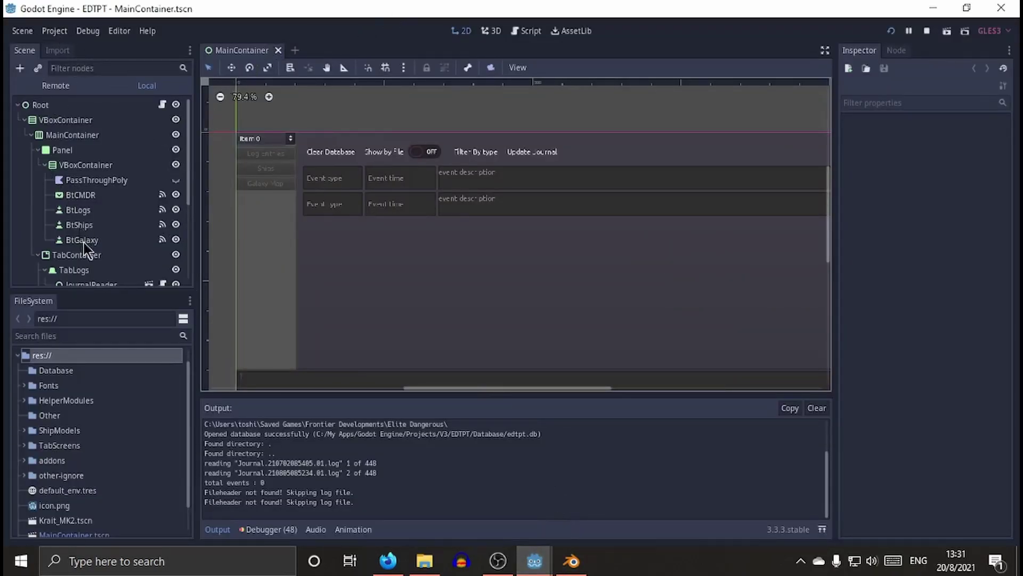
{"action": "left_click", "coordinate": [18, 356]}
{"action": "double_click", "coordinate": [49, 371]}
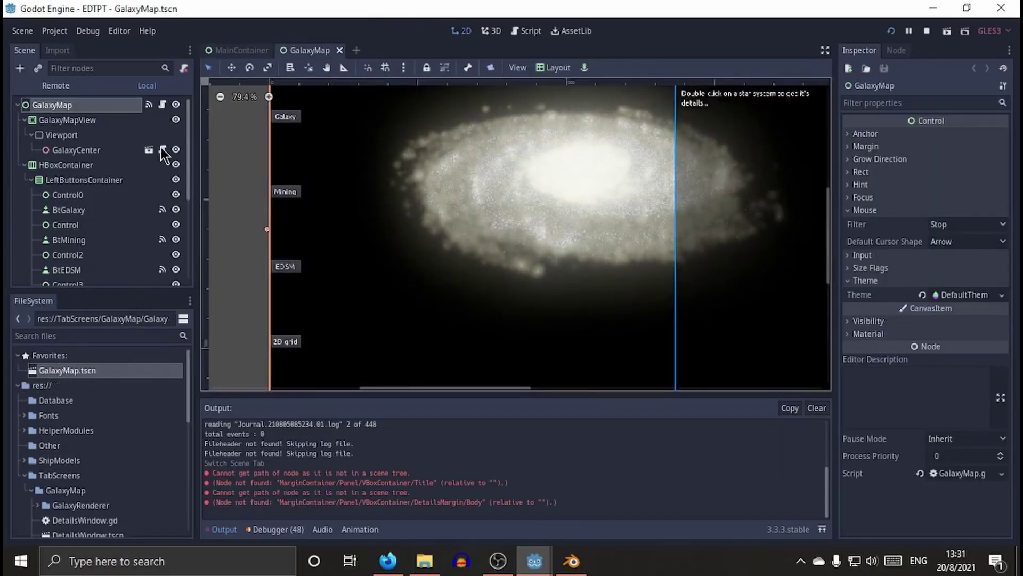
{"action": "left_click", "coordinate": [150, 150]}
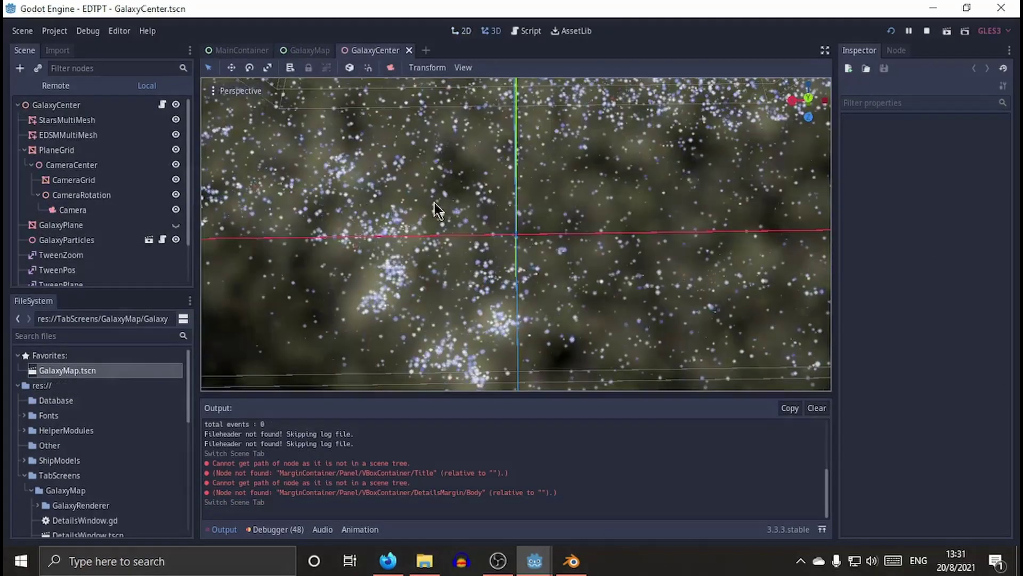
{"action": "left_click", "coordinate": [149, 240]}
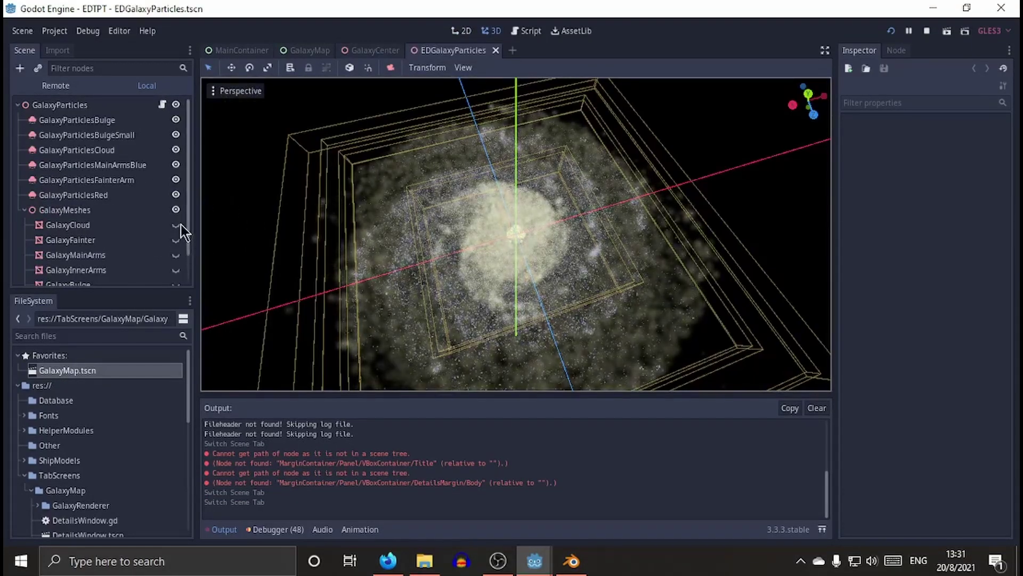
Show the GalaxyCloud mesh, hide each galaxy particle layer in turn, and view from the side.
{"action": "left_click", "coordinate": [180, 224]}
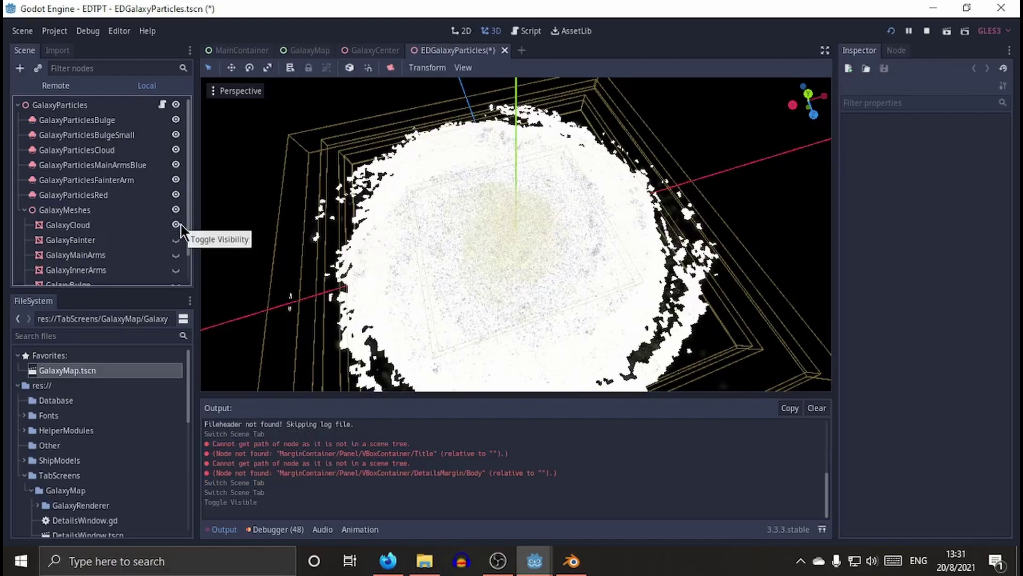
{"action": "left_click", "coordinate": [175, 104]}
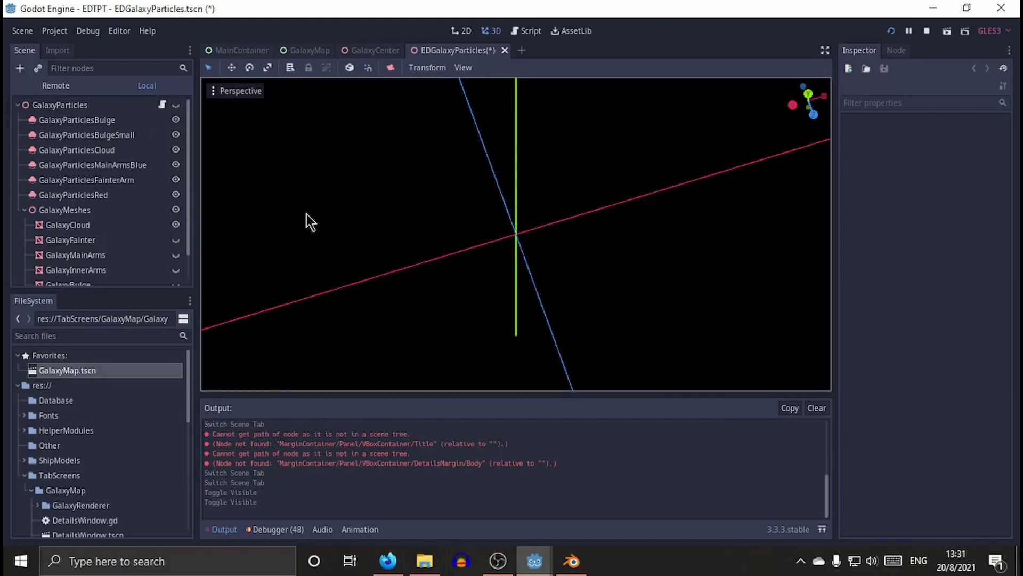
{"action": "left_click", "coordinate": [179, 107]}
{"action": "left_click", "coordinate": [177, 121]}
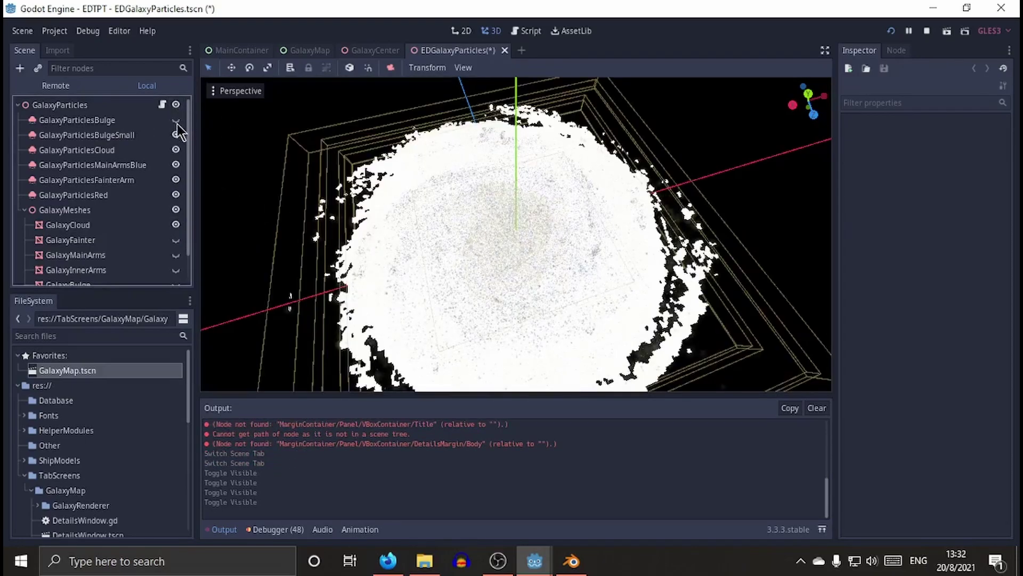
{"action": "left_click", "coordinate": [177, 137]}
{"action": "left_click", "coordinate": [179, 150]}
{"action": "left_click", "coordinate": [176, 164]}
{"action": "left_click", "coordinate": [175, 181]}
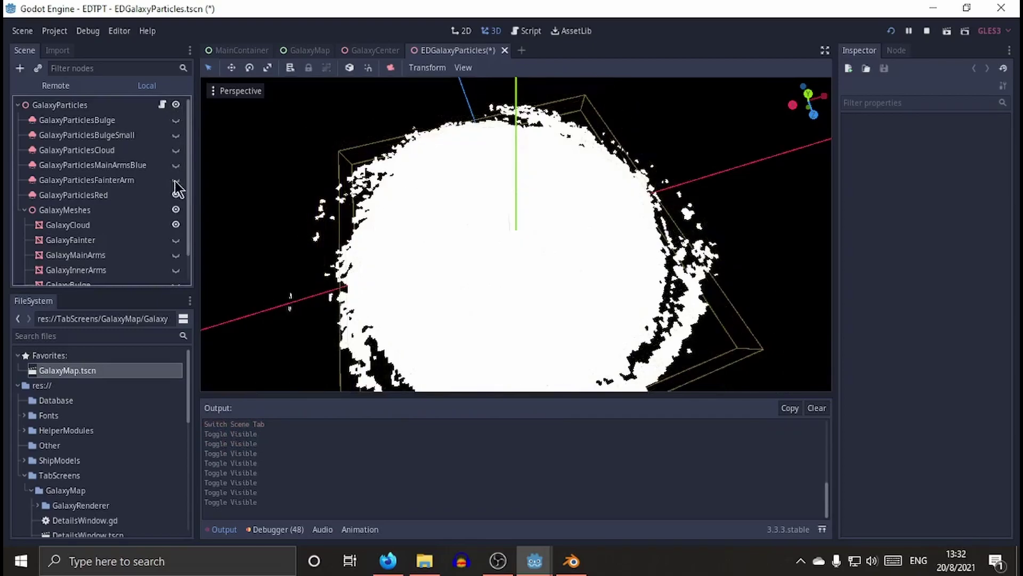
{"action": "left_click", "coordinate": [176, 196]}
{"action": "middle_click_drag", "start_coordinate": [375, 269], "coordinate": [501, 162]}
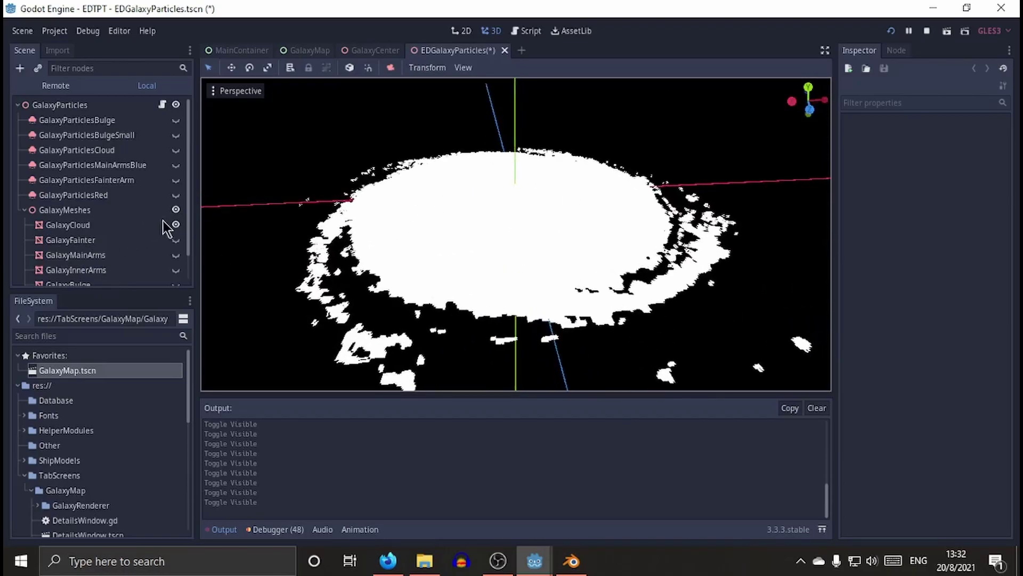
Re-show the Bulge, BulgeSmall, Cloud, MainArmsBlue, FainterArm and Red layers, leaving GalaxyCloud hidden.
{"action": "left_click", "coordinate": [175, 126]}
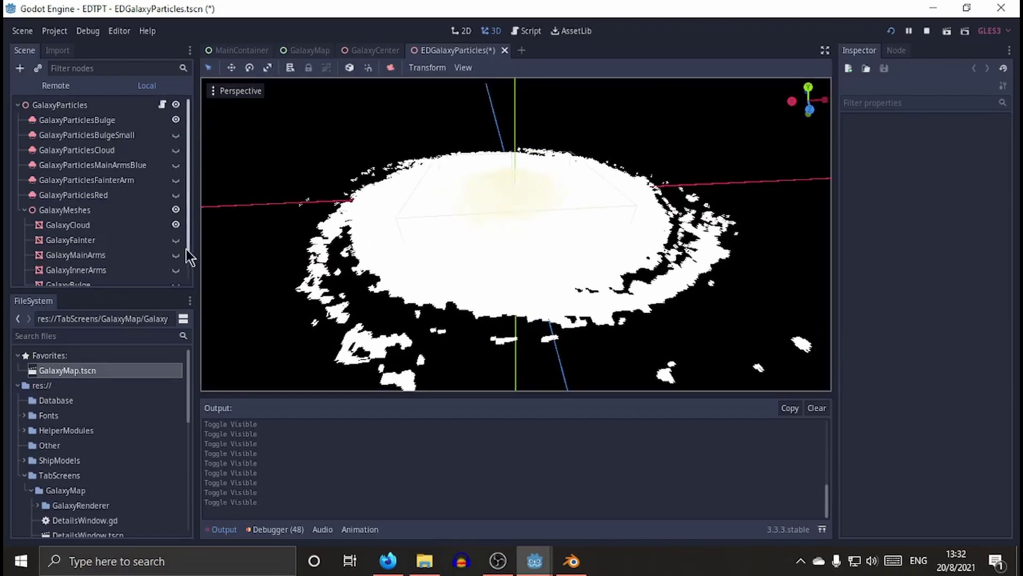
{"action": "left_click", "coordinate": [175, 225]}
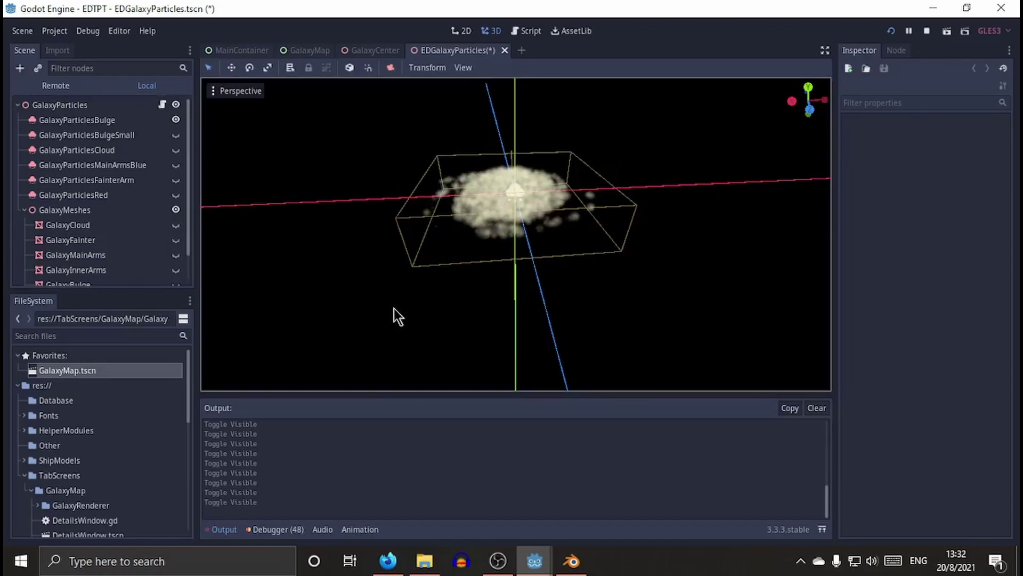
{"action": "left_click", "coordinate": [175, 135]}
{"action": "left_click", "coordinate": [176, 150]}
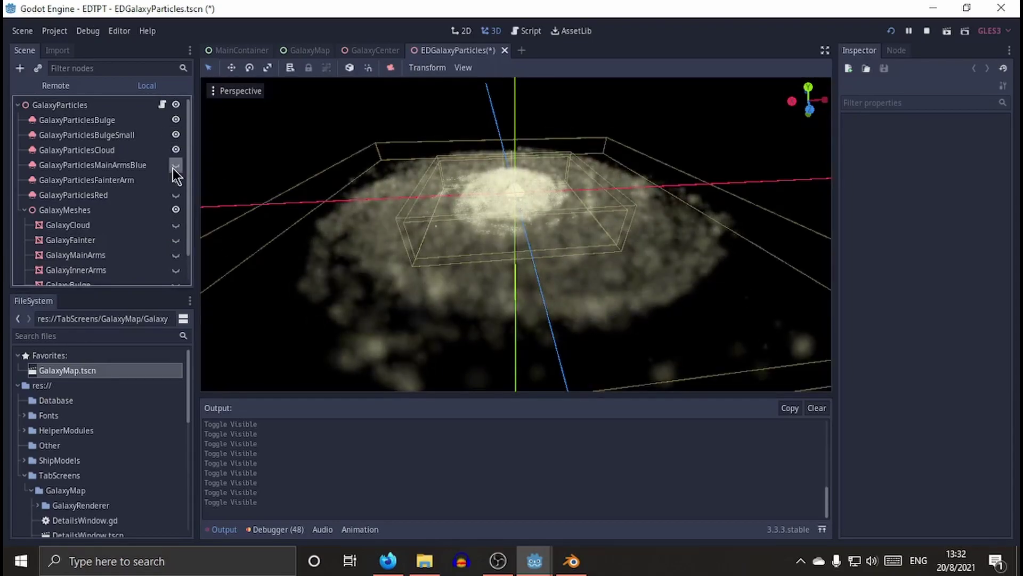
{"action": "left_click", "coordinate": [174, 166]}
{"action": "left_click", "coordinate": [176, 180]}
{"action": "scroll", "coordinate": [174, 198], "scroll_direction": "down", "scroll_amount": 1}
{"action": "left_click", "coordinate": [175, 202]}
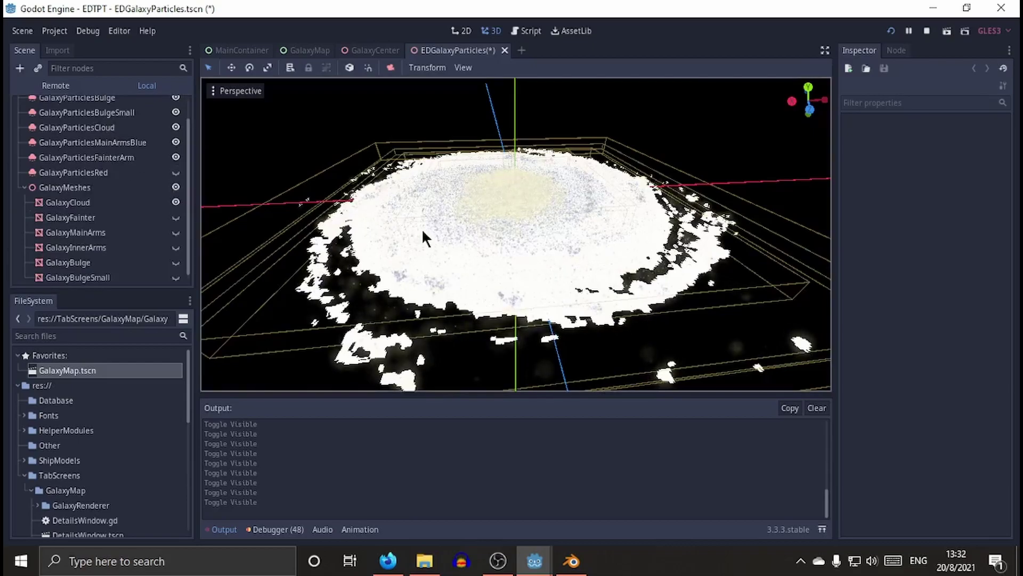
{"action": "left_click", "coordinate": [176, 172]}
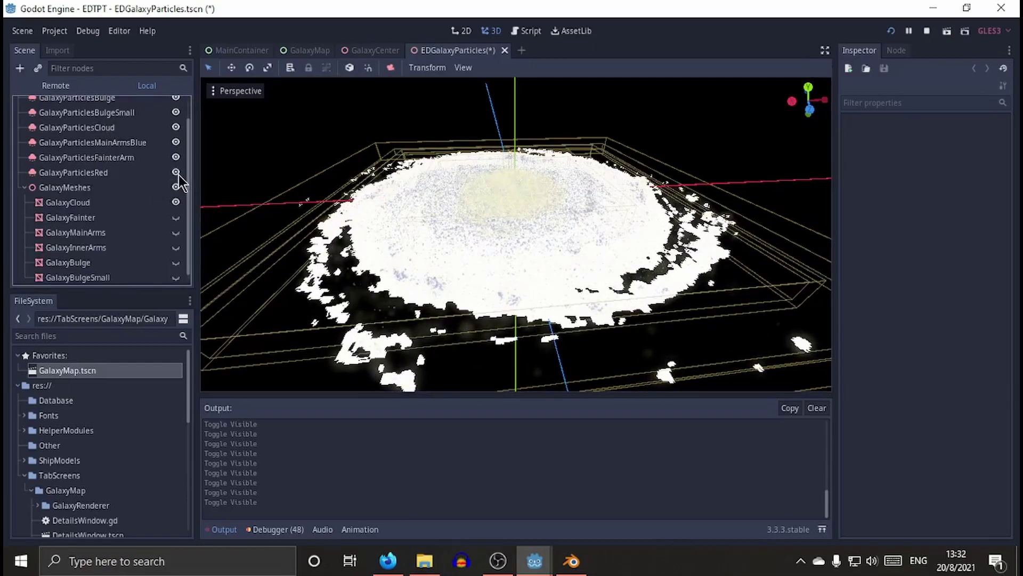
{"action": "left_click", "coordinate": [176, 202]}
{"action": "scroll", "coordinate": [458, 222], "scroll_direction": "up", "scroll_amount": 5}
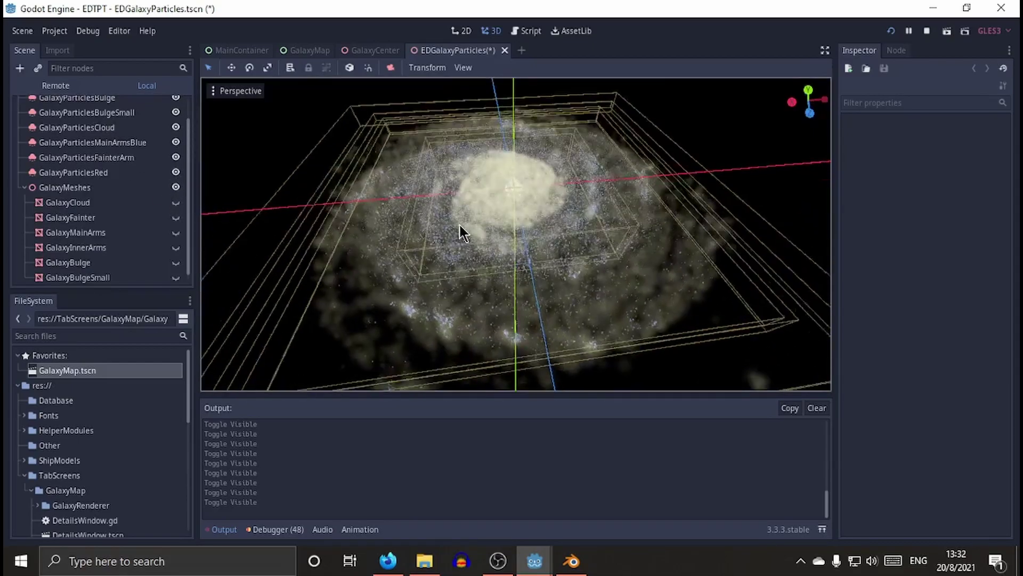
Tilt the view down onto the galaxy and bring the running EDTPT debug window forward.
{"action": "mouse_move", "coordinate": [458, 222]}
{"action": "middle_mouse_down"}
{"action": "mouse_move", "coordinate": [458, 261]}
{"action": "mouse_move", "coordinate": [446, 225]}
{"action": "middle_mouse_up"}
{"action": "mouse_move", "coordinate": [541, 557]}
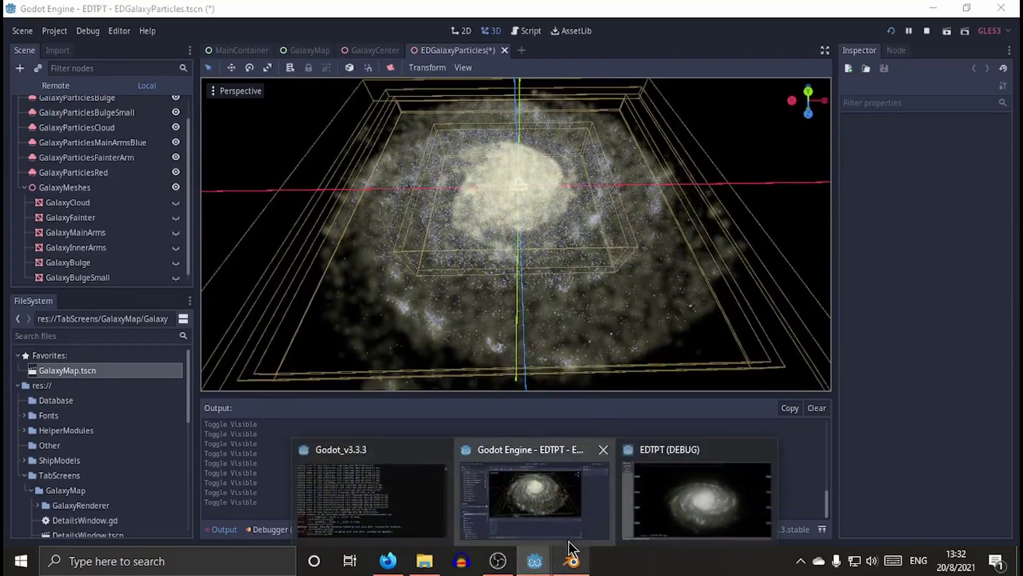
{"action": "left_click", "coordinate": [621, 504]}
Toggle the numbered 2D region overlay on and off twice, tilting the galaxy to inspect it.
{"action": "left_click_drag", "start_coordinate": [605, 393], "coordinate": [613, 361]}
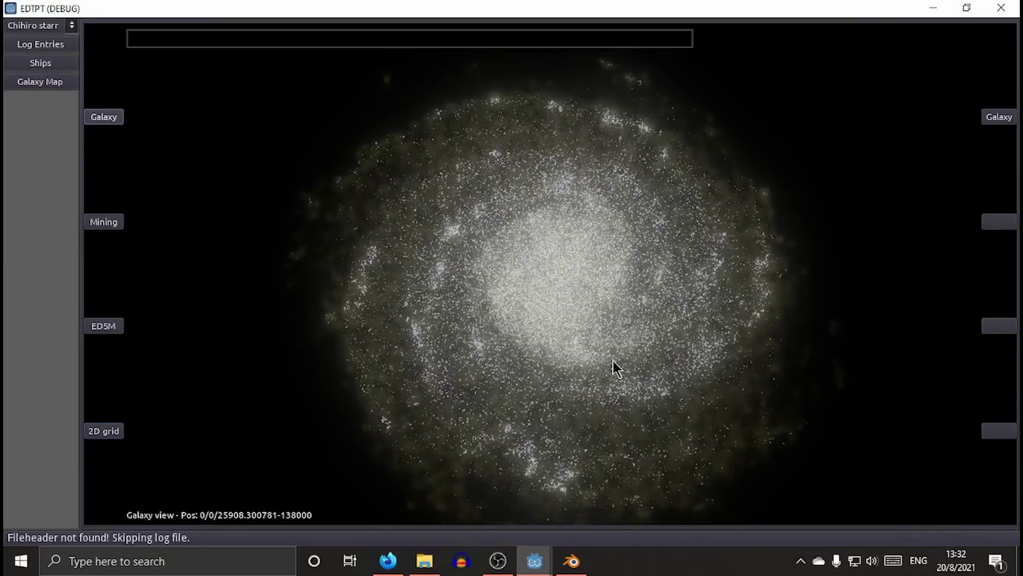
{"action": "left_click", "coordinate": [120, 432]}
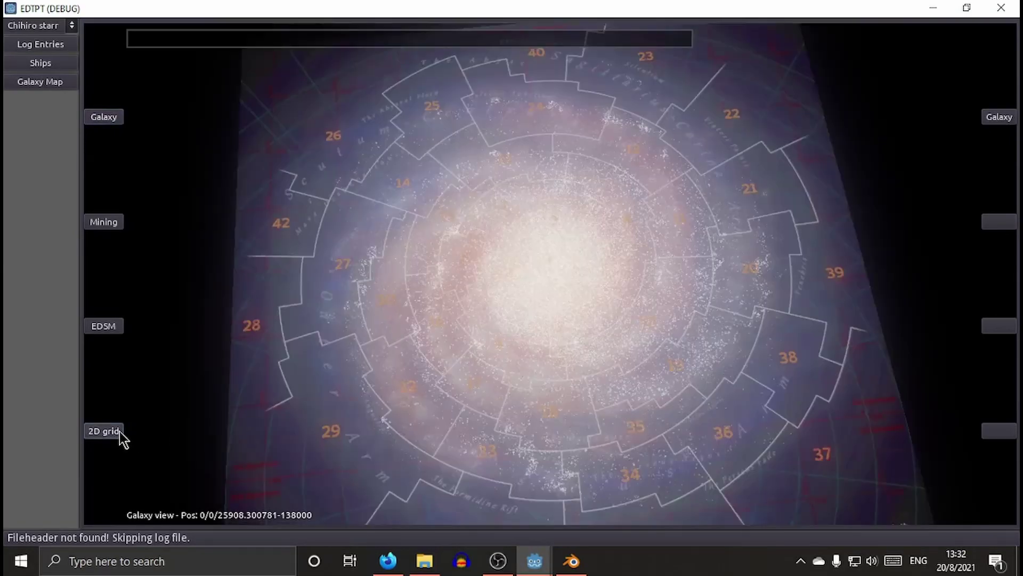
{"action": "left_click", "coordinate": [120, 430]}
{"action": "left_click", "coordinate": [119, 431]}
{"action": "left_click", "coordinate": [119, 431]}
{"action": "left_click_drag", "start_coordinate": [576, 310], "coordinate": [589, 360]}
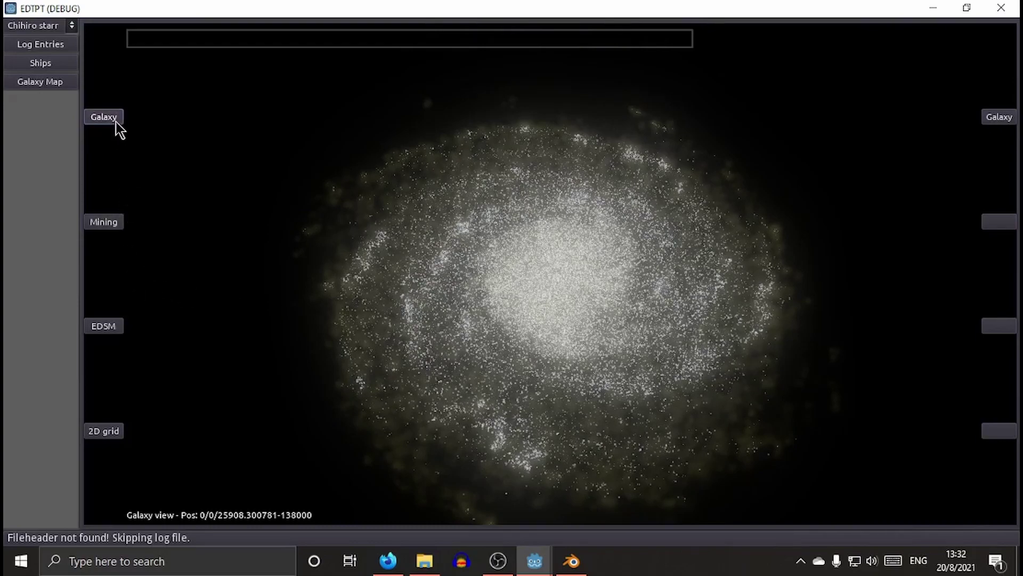
Search for 'sol' and select Sol from the suggestions.
{"action": "left_click", "coordinate": [233, 32]}
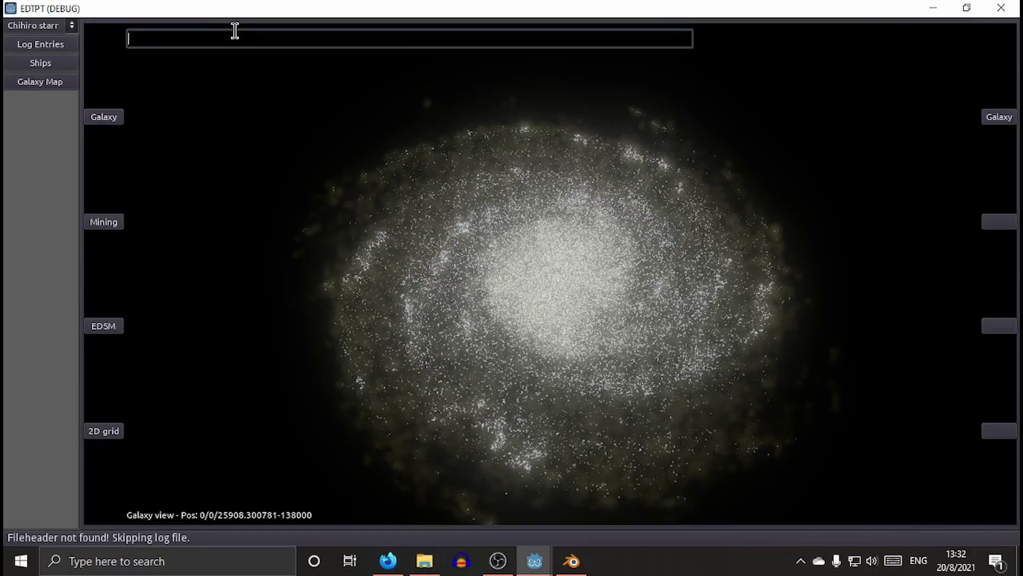
{"action": "type", "text": "sol"}
{"action": "left_click", "coordinate": [170, 63]}
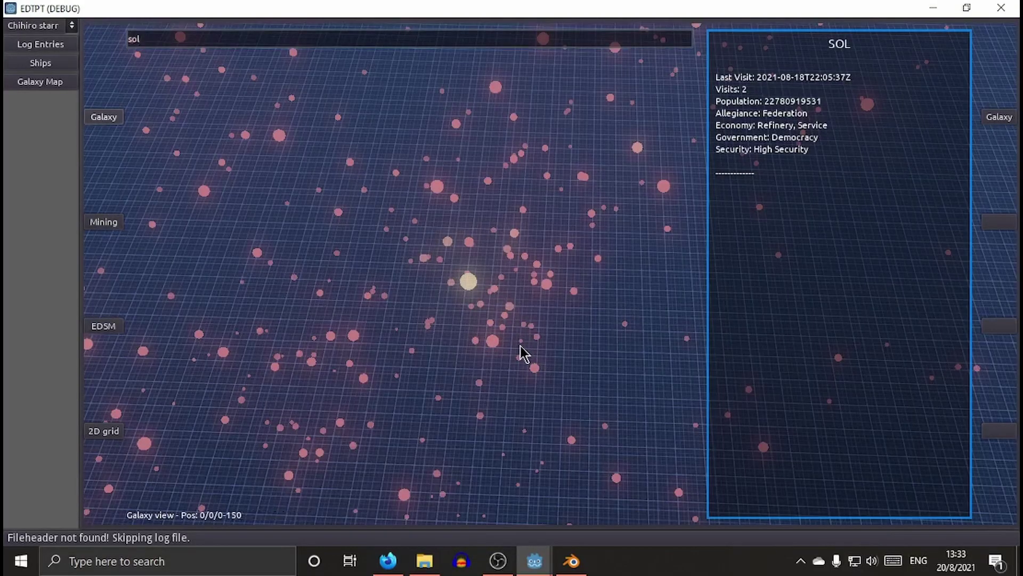
Zoom and rotate the view to inspect the star cloud and grid plane around Sol.
{"action": "left_click_drag", "start_coordinate": [520, 347], "coordinate": [491, 343]}
{"action": "scroll", "coordinate": [491, 343], "scroll_direction": "down", "scroll_amount": 10}
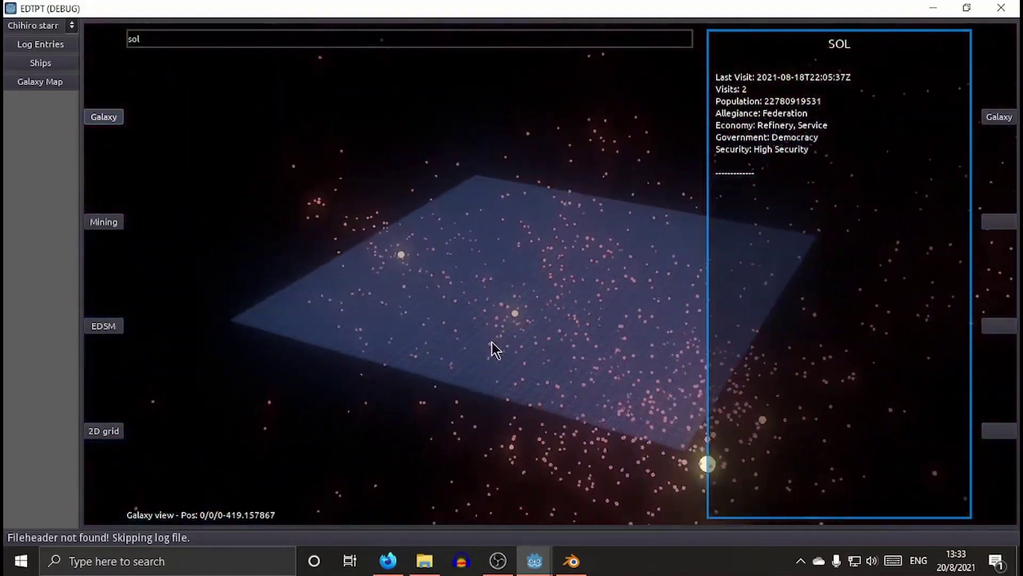
{"action": "scroll", "coordinate": [496, 344], "scroll_direction": "down", "scroll_amount": 10}
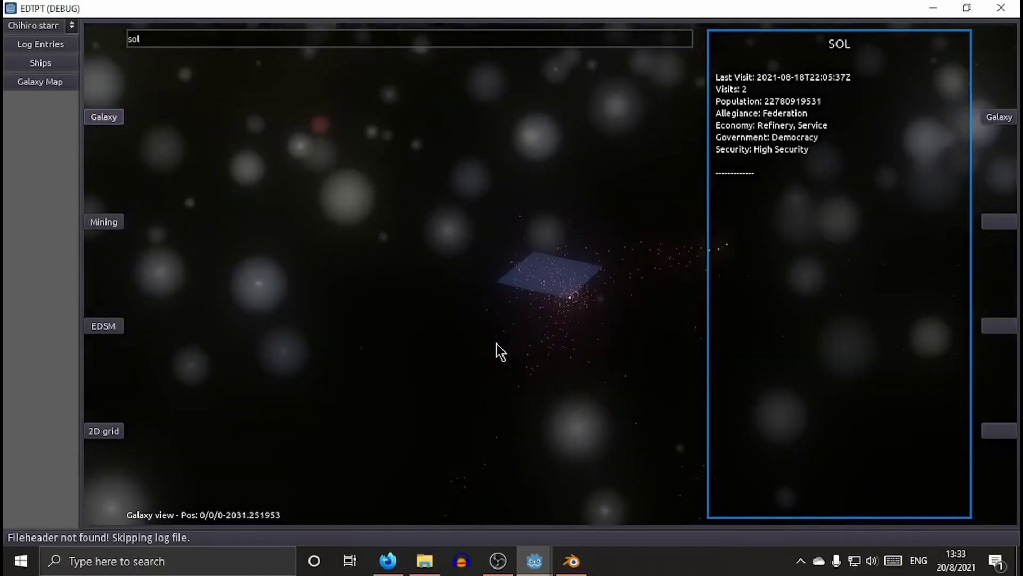
{"action": "scroll", "coordinate": [496, 345], "scroll_direction": "down", "scroll_amount": 8}
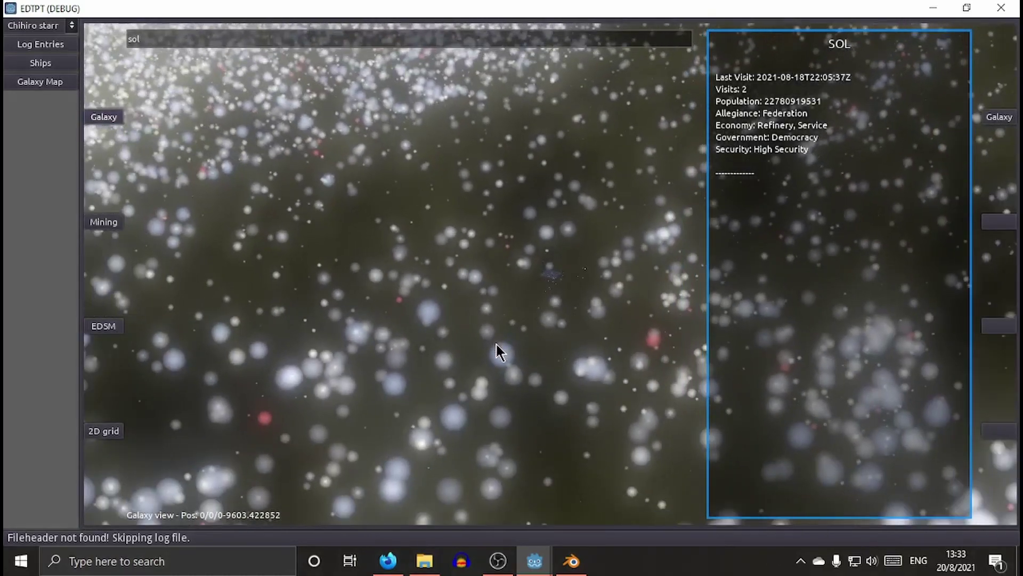
{"action": "scroll", "coordinate": [506, 349], "scroll_direction": "up", "scroll_amount": 10}
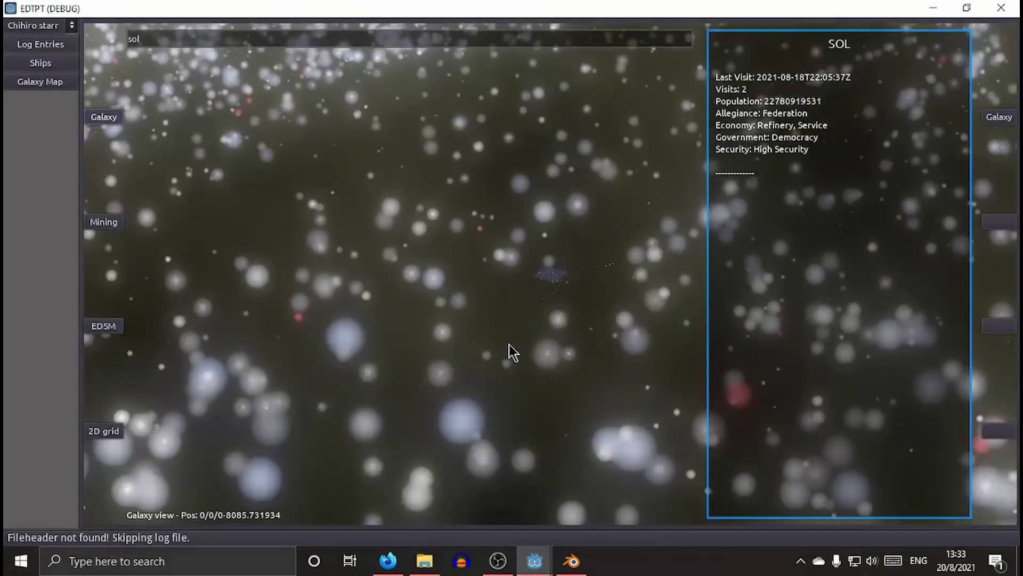
{"action": "scroll", "coordinate": [511, 344], "scroll_direction": "up", "scroll_amount": 4}
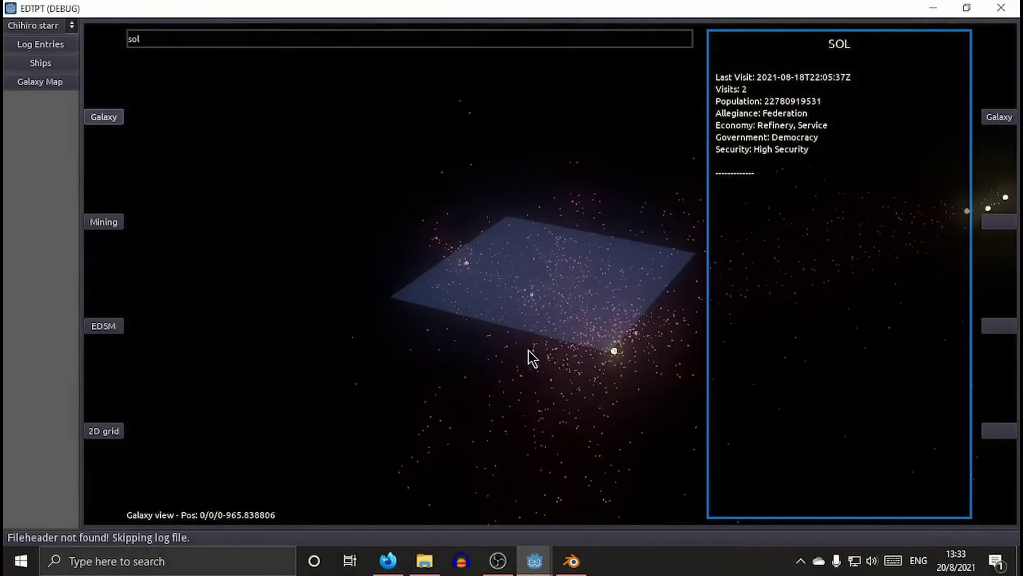
{"action": "middle_click_drag", "start_coordinate": [638, 378], "coordinate": [707, 437]}
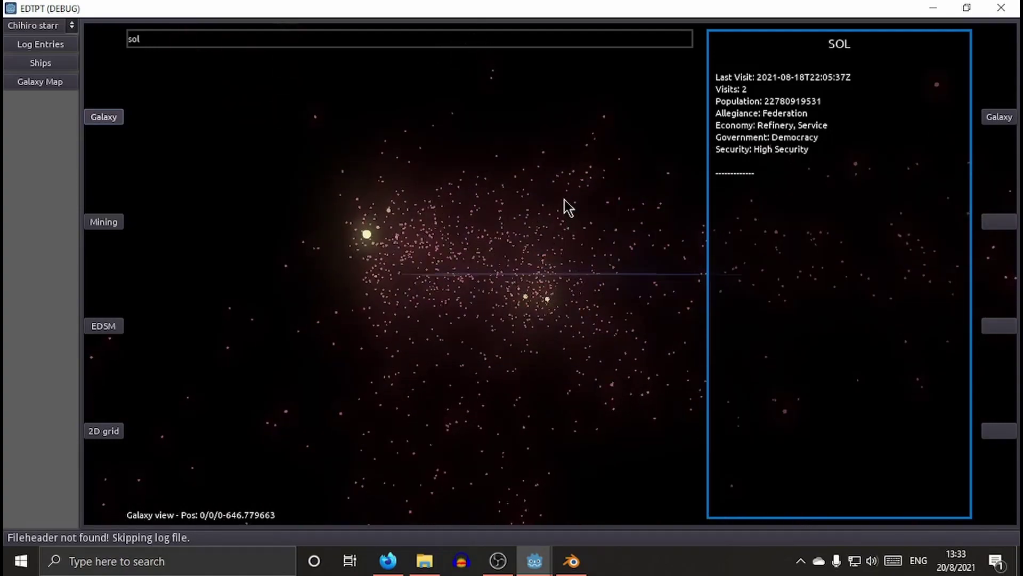
{"action": "middle_click_drag", "start_coordinate": [583, 235], "coordinate": [525, 357]}
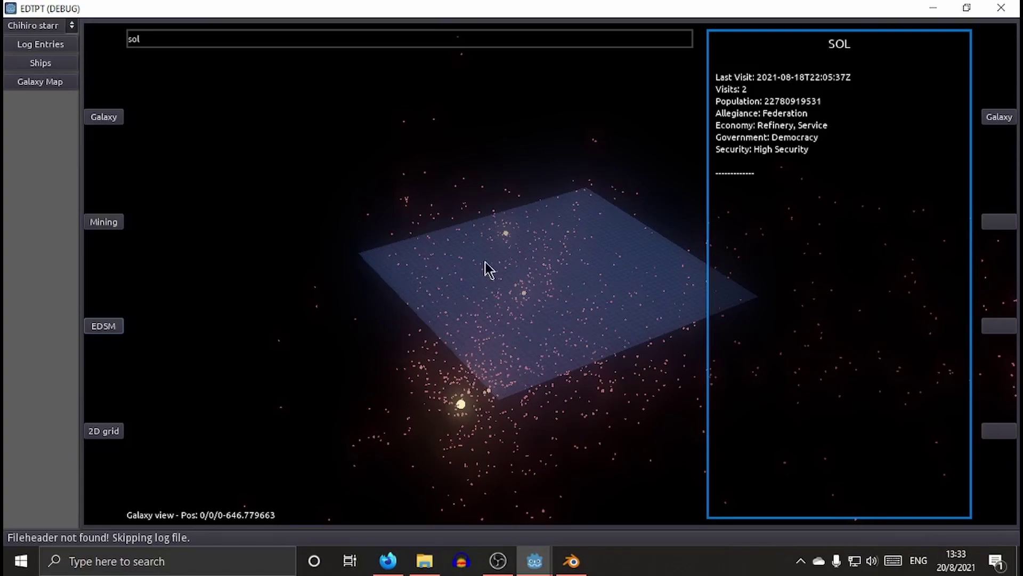
Orbit and zoom around Sol's star cluster until the sector grid plane faces the camera.
{"action": "scroll", "coordinate": [505, 292], "scroll_direction": "down", "scroll_amount": 5}
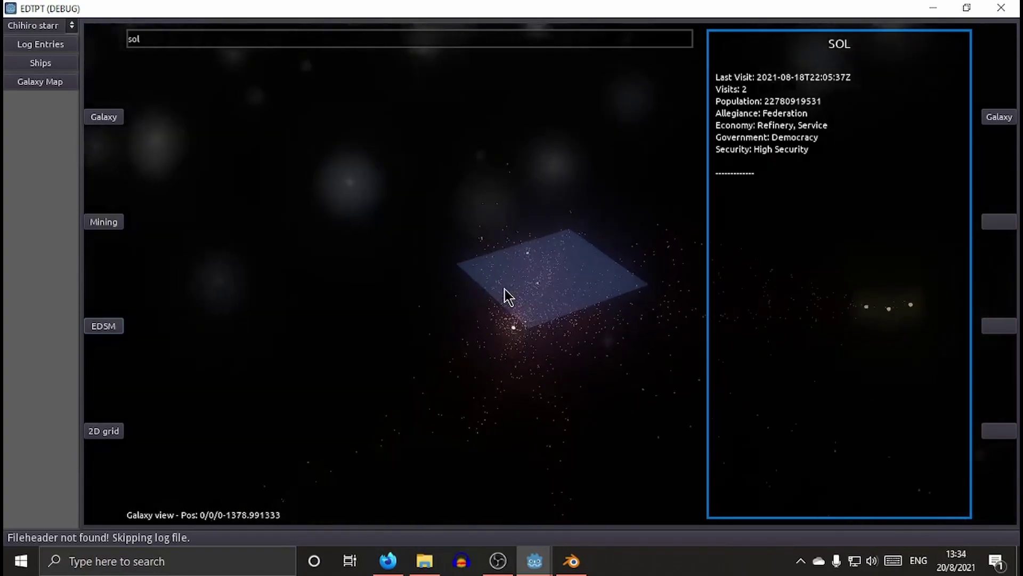
{"action": "scroll", "coordinate": [505, 289], "scroll_direction": "up", "scroll_amount": 1}
{"action": "scroll", "coordinate": [504, 289], "scroll_direction": "up", "scroll_amount": 2}
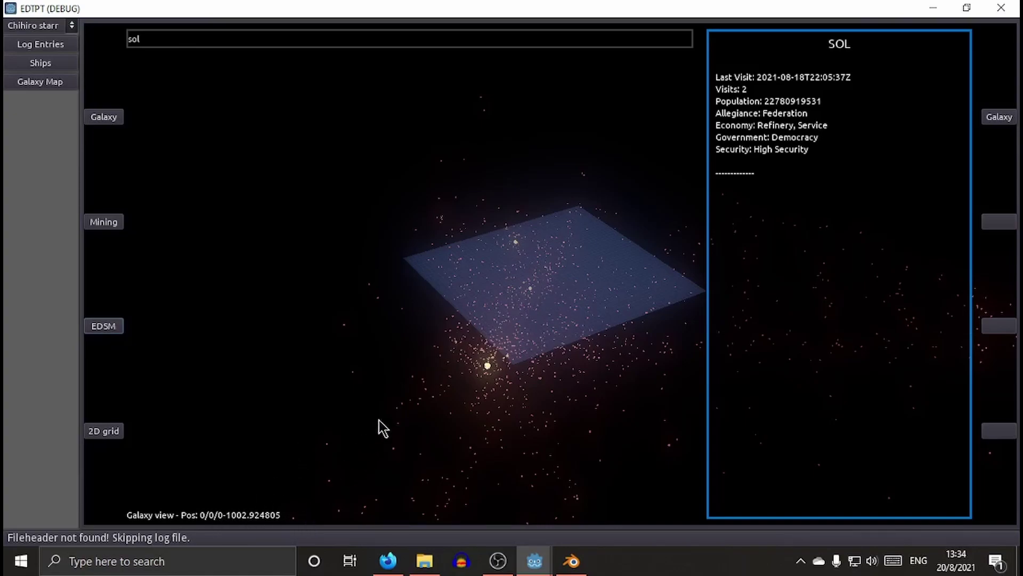
{"action": "left_click_drag", "start_coordinate": [540, 324], "coordinate": [539, 269]}
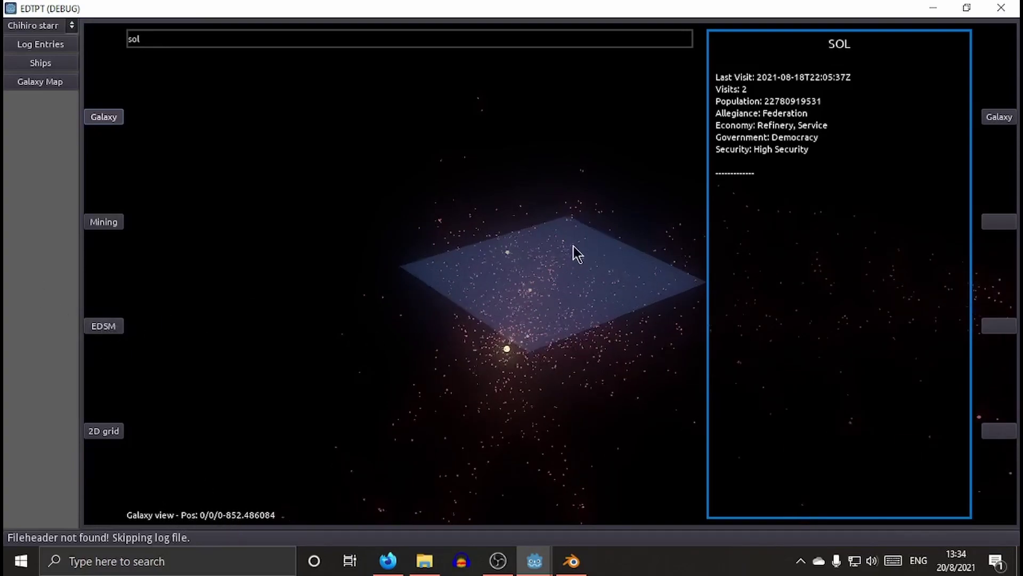
{"action": "left_click_drag", "start_coordinate": [576, 251], "coordinate": [542, 260]}
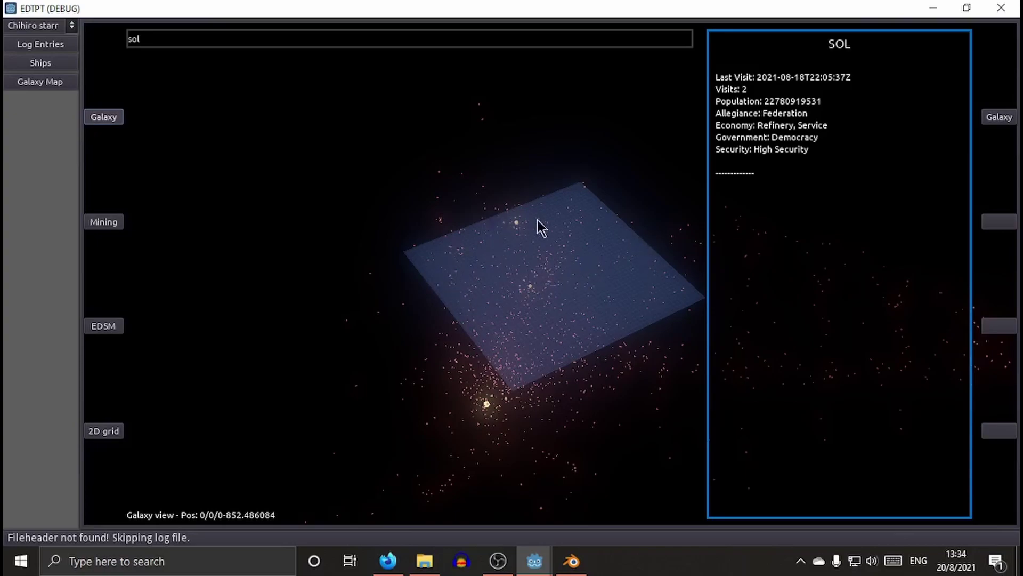
{"action": "mouse_move", "coordinate": [538, 219]}
{"action": "left_mouse_down"}
{"action": "mouse_move", "coordinate": [520, 279]}
{"action": "mouse_move", "coordinate": [526, 224]}
{"action": "mouse_move", "coordinate": [531, 265]}
{"action": "mouse_move", "coordinate": [562, 258]}
{"action": "mouse_move", "coordinate": [544, 231]}
{"action": "mouse_move", "coordinate": [518, 233]}
{"action": "mouse_move", "coordinate": [532, 217]}
{"action": "left_mouse_up"}
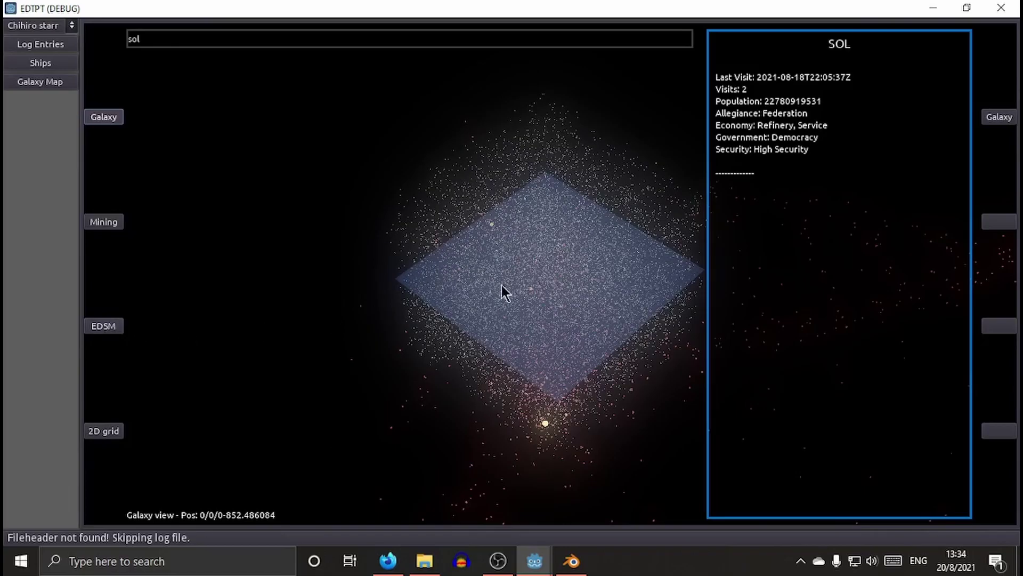
{"action": "left_click_drag", "start_coordinate": [501, 285], "coordinate": [561, 345]}
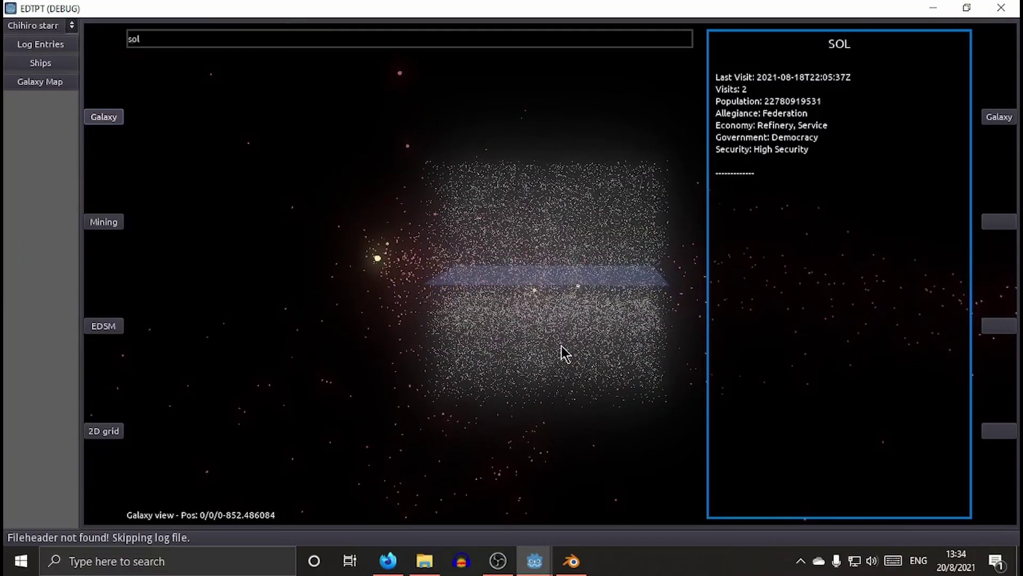
{"action": "scroll", "coordinate": [569, 279], "scroll_direction": "up", "scroll_amount": 10}
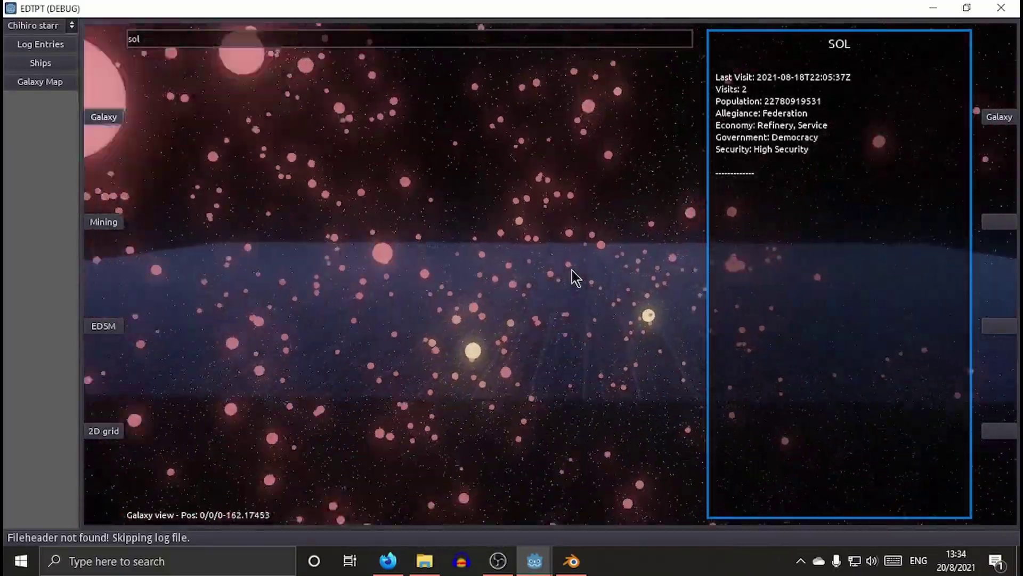
{"action": "scroll", "coordinate": [571, 270], "scroll_direction": "down", "scroll_amount": 6}
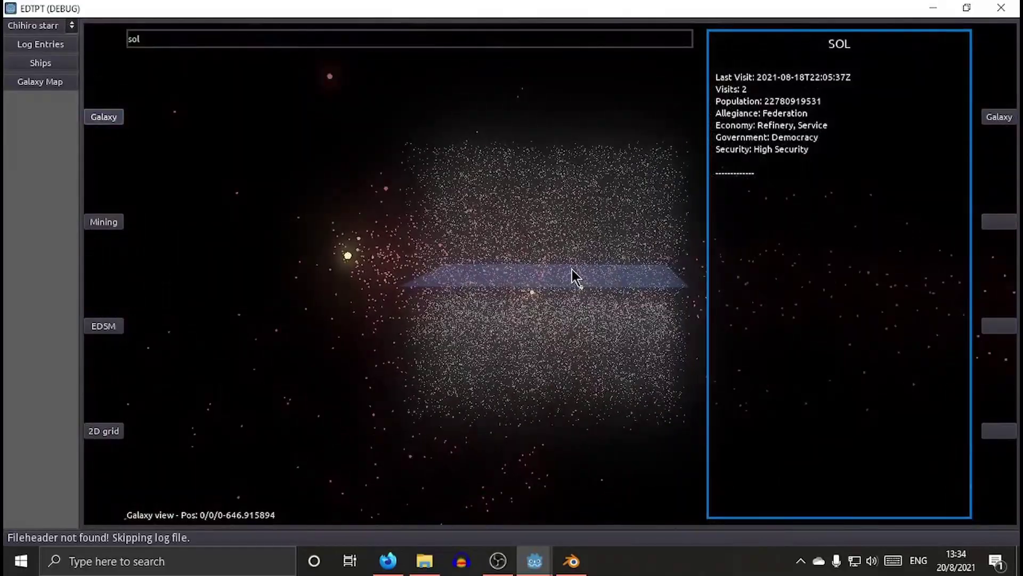
{"action": "scroll", "coordinate": [572, 287], "scroll_direction": "up", "scroll_amount": 5}
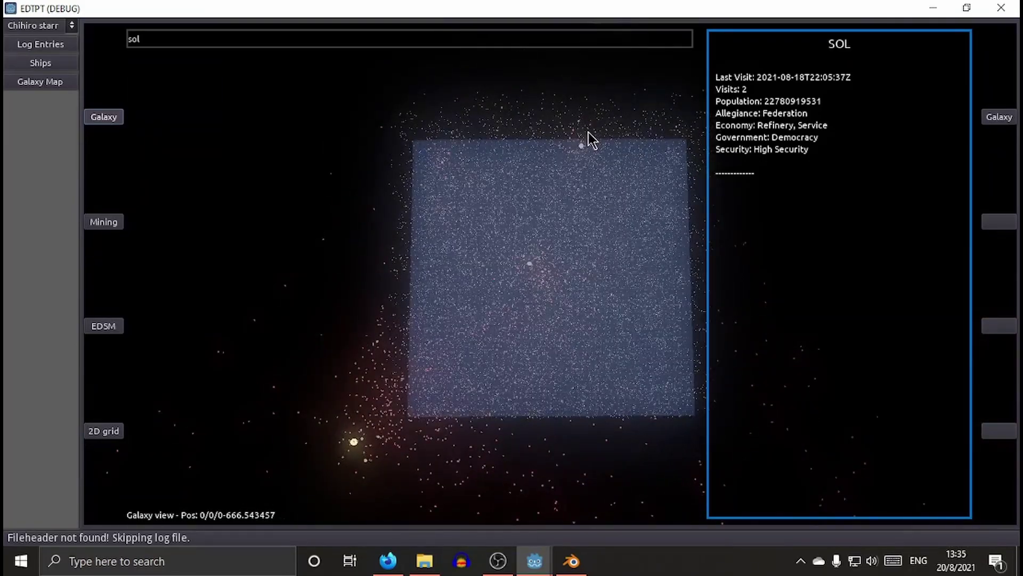
Tilt and zoom out, then close the Sol system details panel.
{"action": "left_click_drag", "start_coordinate": [556, 228], "coordinate": [561, 317]}
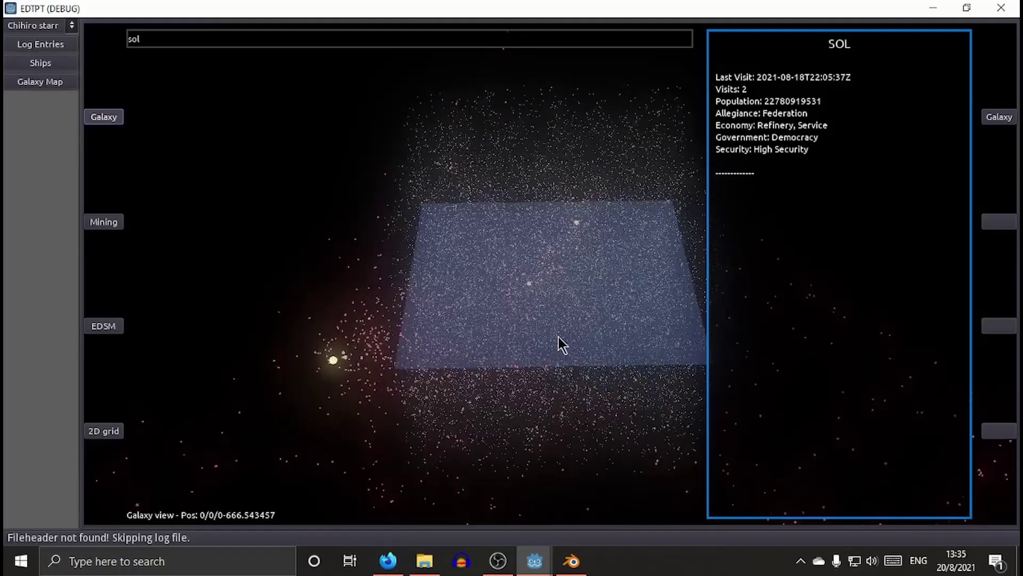
{"action": "scroll", "coordinate": [559, 330], "scroll_direction": "down", "scroll_amount": 5}
{"action": "scroll", "coordinate": [569, 330], "scroll_direction": "down", "scroll_amount": 8}
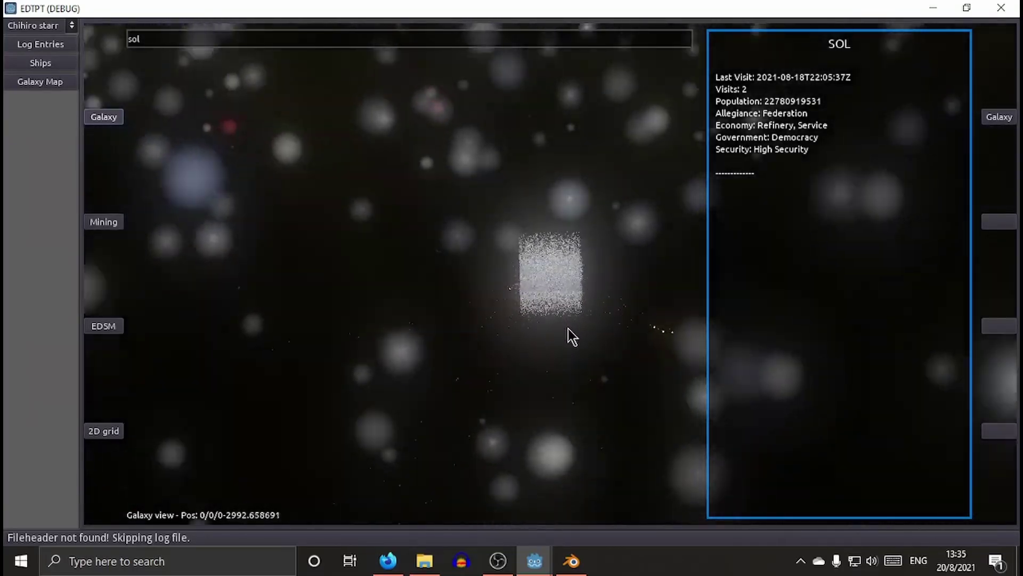
{"action": "scroll", "coordinate": [570, 326], "scroll_direction": "down", "scroll_amount": 8}
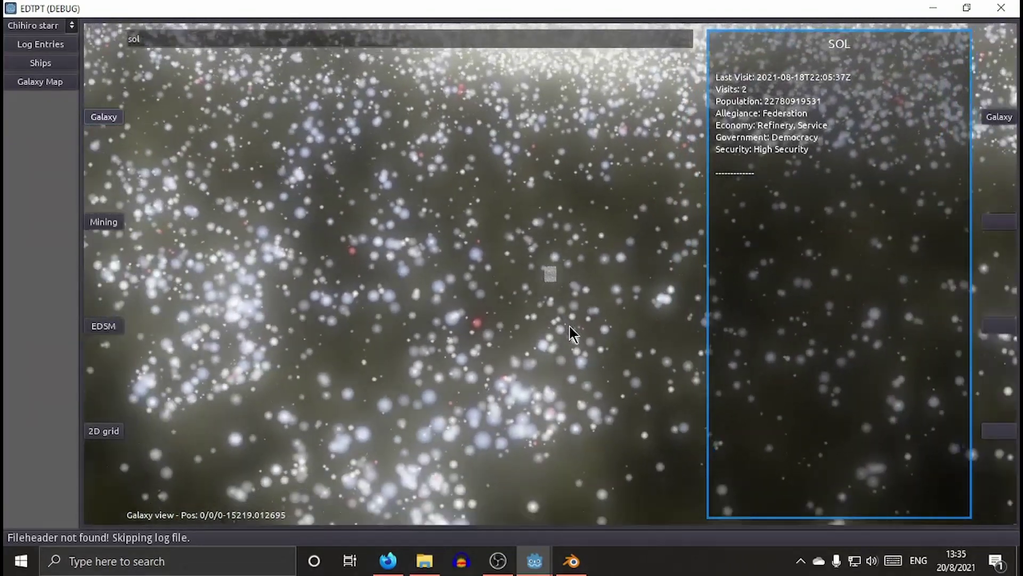
{"action": "scroll", "coordinate": [565, 329], "scroll_direction": "down", "scroll_amount": 3}
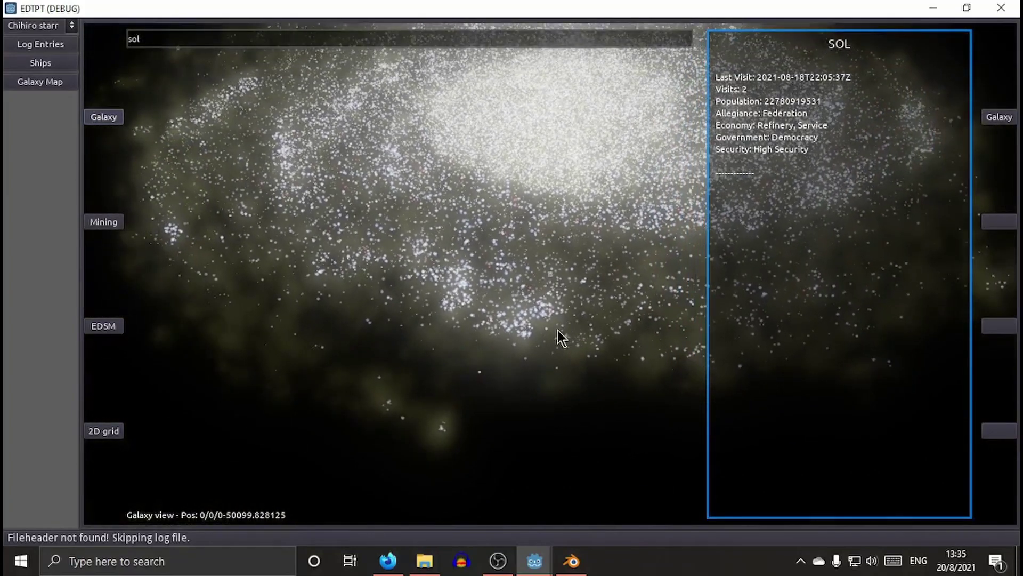
{"action": "left_click", "coordinate": [461, 362]}
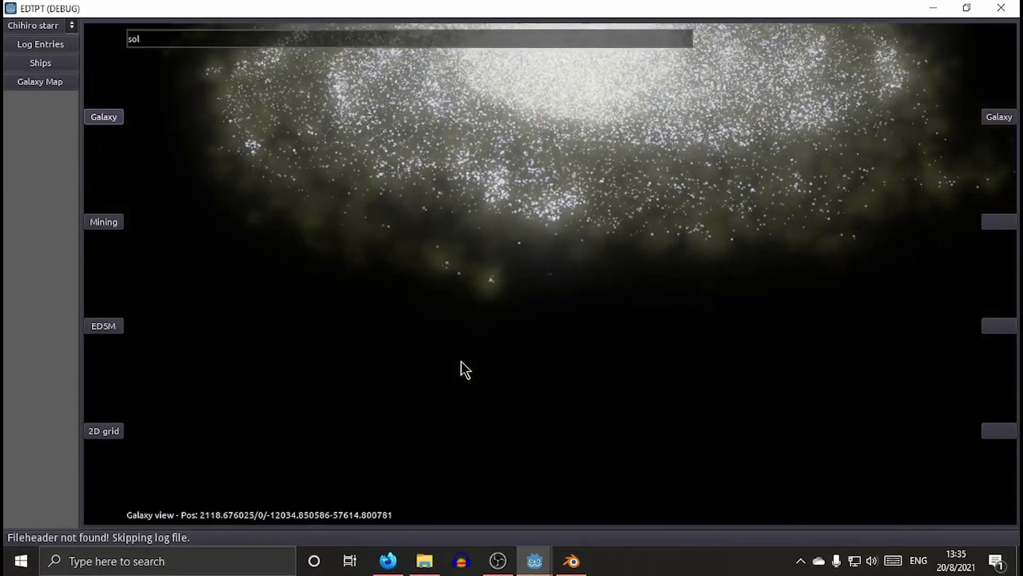
Zoom and orbit around the star cluster, tilting the blue grid plane nearly edge-on.
{"action": "scroll", "coordinate": [469, 361], "scroll_direction": "up", "scroll_amount": 5}
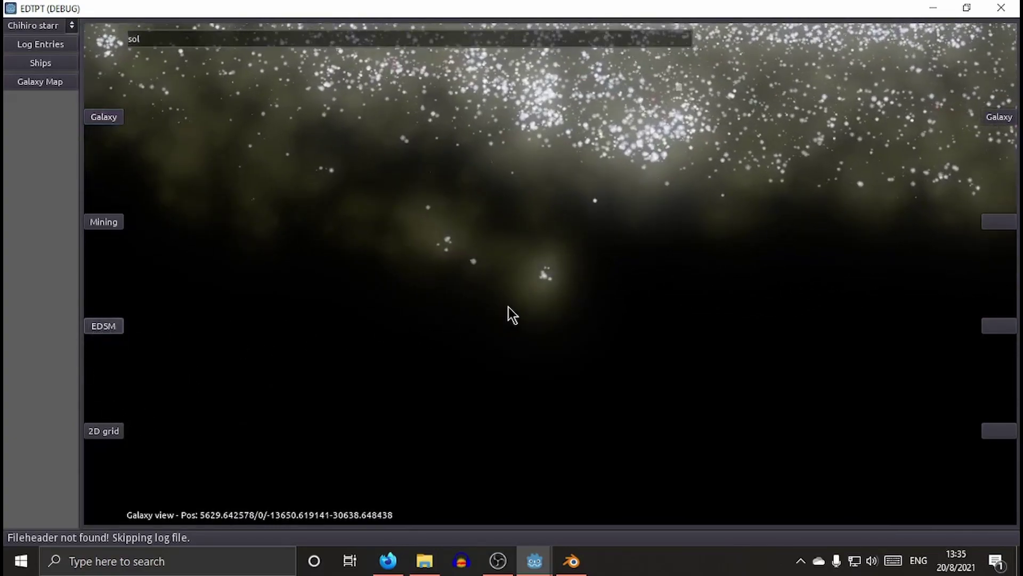
{"action": "scroll", "coordinate": [509, 308], "scroll_direction": "up", "scroll_amount": 5}
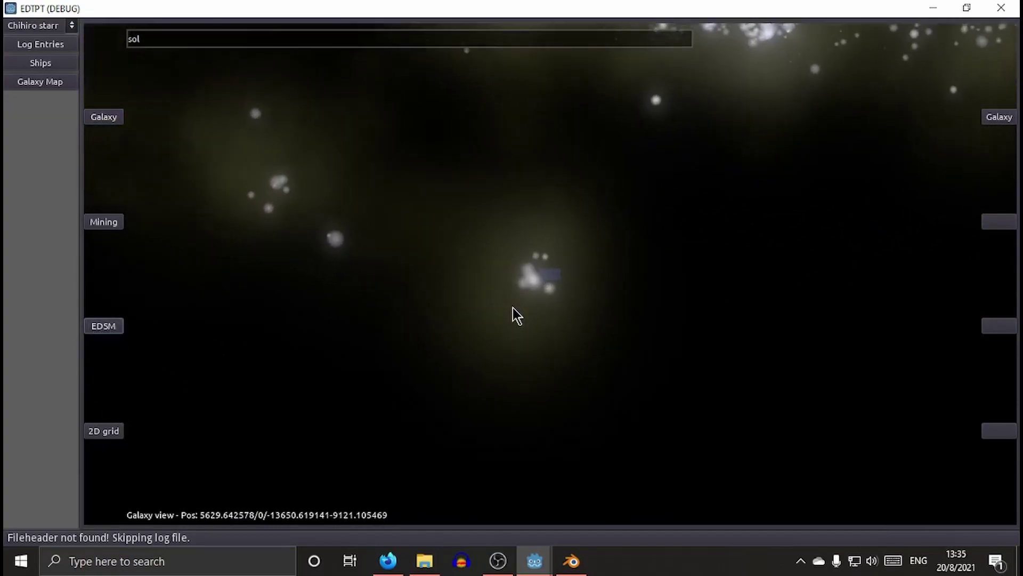
{"action": "scroll", "coordinate": [513, 307], "scroll_direction": "up", "scroll_amount": 3}
{"action": "middle_click_drag", "start_coordinate": [514, 290], "coordinate": [545, 299]}
{"action": "scroll", "coordinate": [568, 307], "scroll_direction": "up", "scroll_amount": 4}
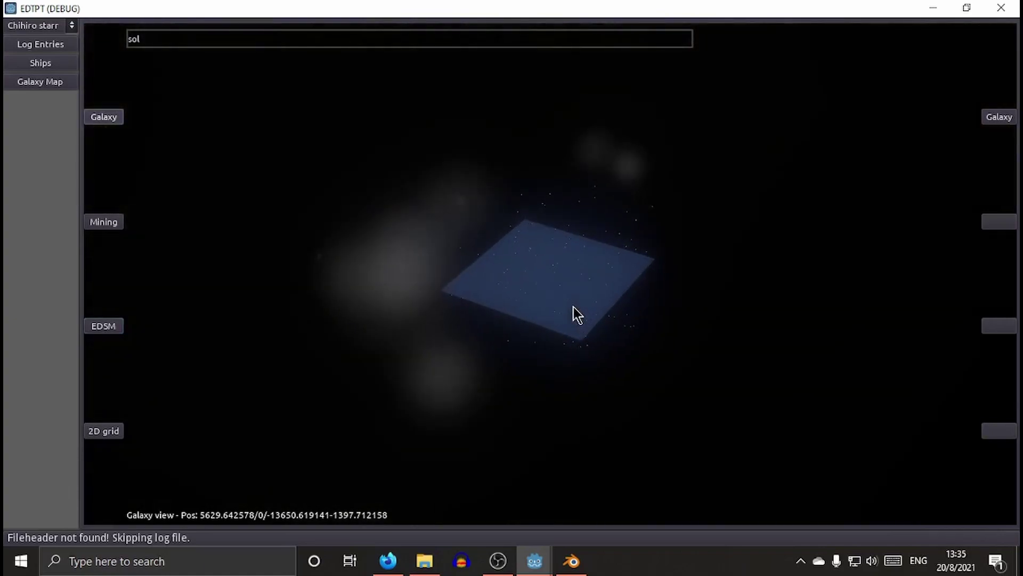
{"action": "middle_click_drag", "start_coordinate": [603, 277], "coordinate": [577, 306]}
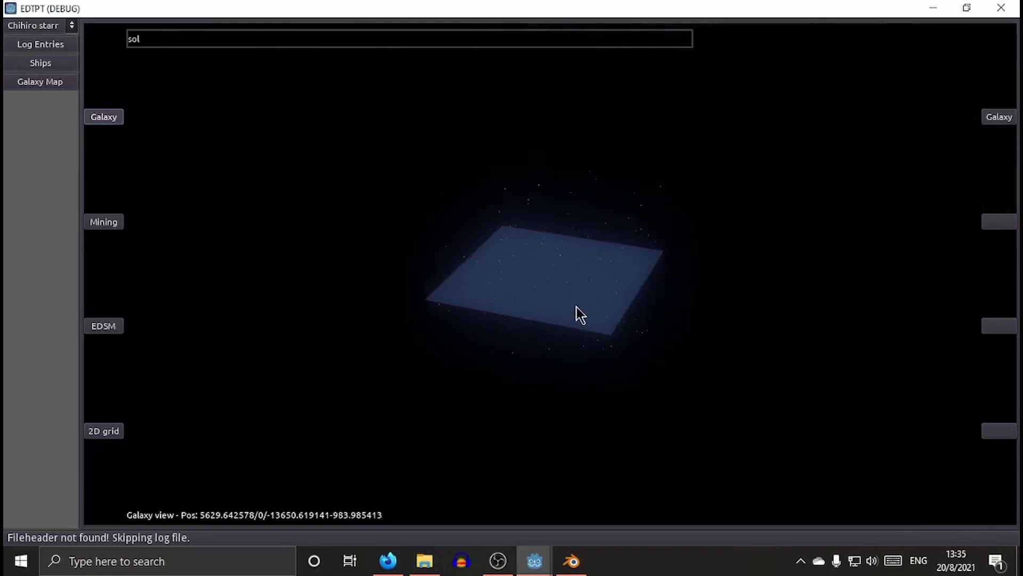
{"action": "scroll", "coordinate": [580, 306], "scroll_direction": "down", "scroll_amount": 5}
{"action": "scroll", "coordinate": [581, 306], "scroll_direction": "down", "scroll_amount": 8}
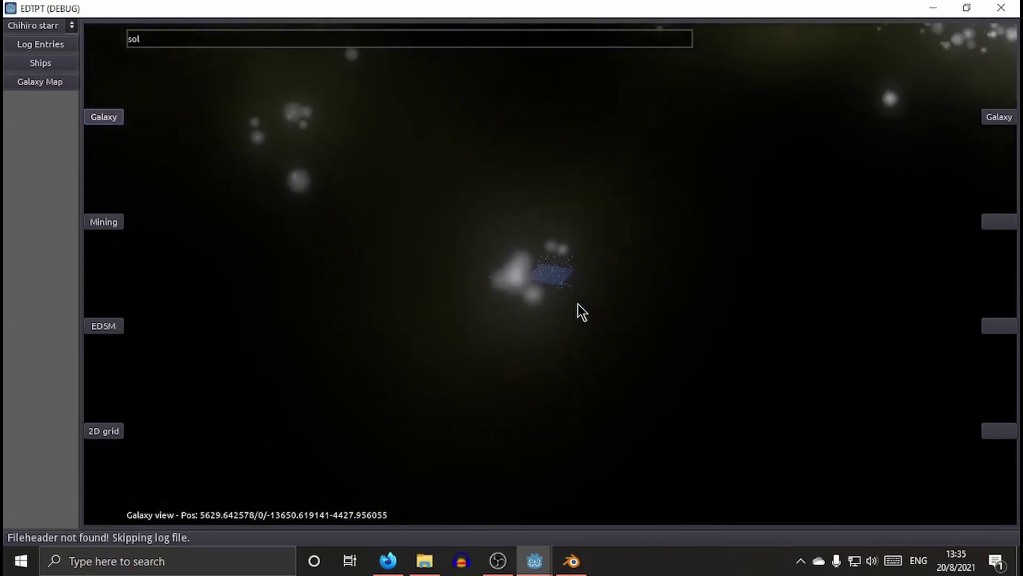
{"action": "scroll", "coordinate": [561, 296], "scroll_direction": "down", "scroll_amount": 10}
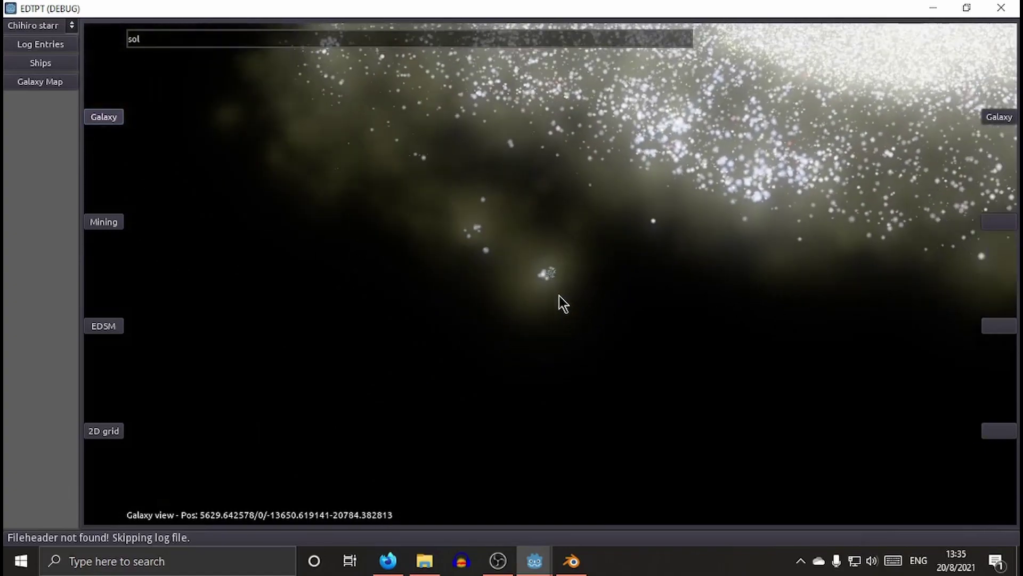
Fly with D, W and A toward the bright galactic core and zoom out over it.
{"action": "key", "text": "d"}
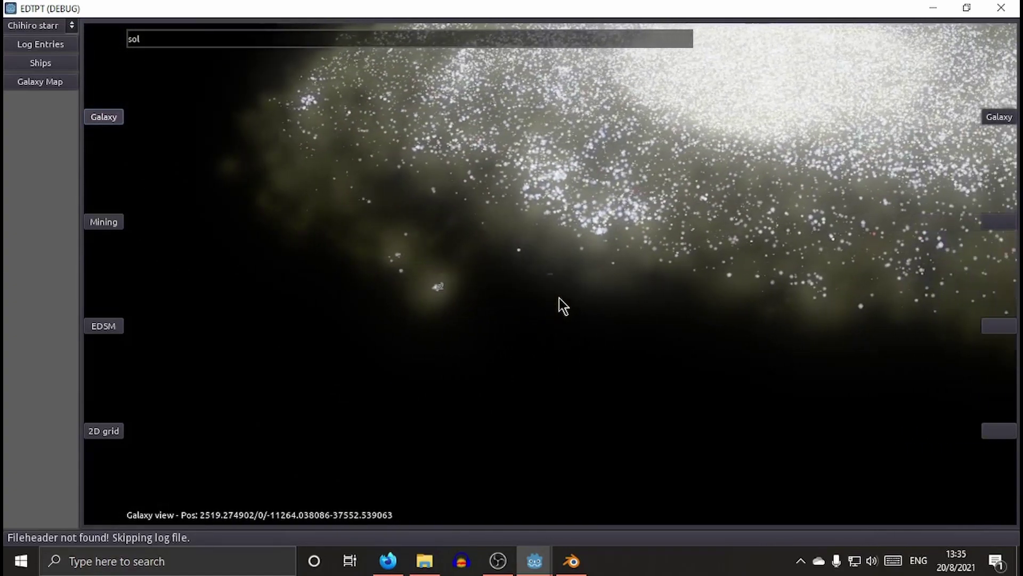
{"action": "key", "text": "w"}
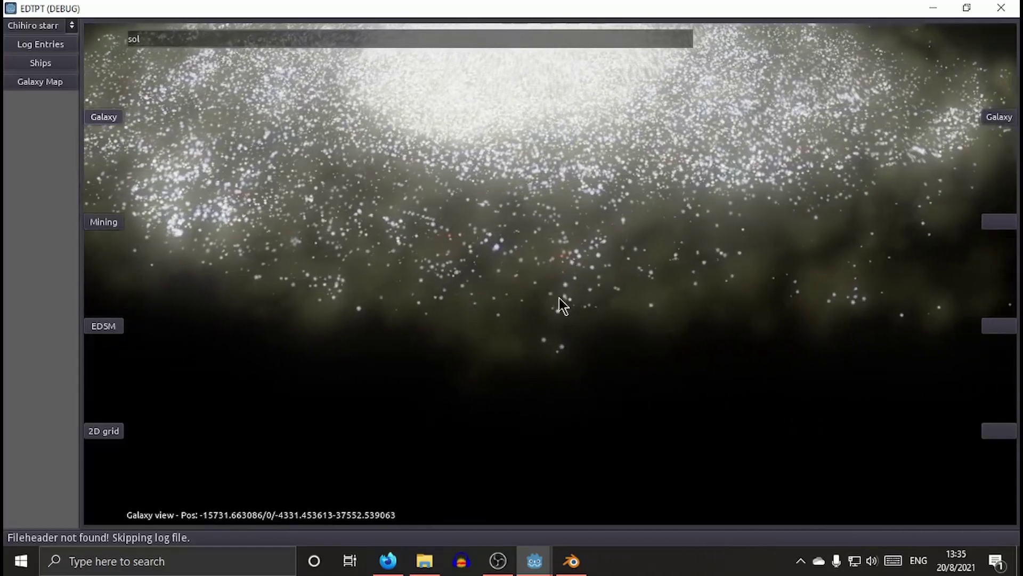
{"action": "key", "text": "w"}
{"action": "key", "text": "w"}
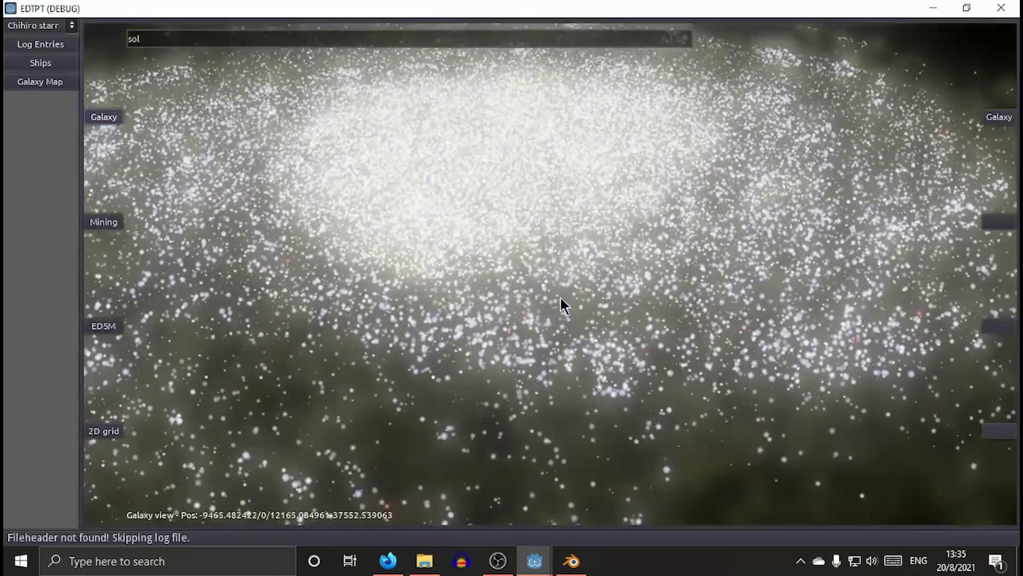
{"action": "key", "text": "w"}
{"action": "key", "text": "a"}
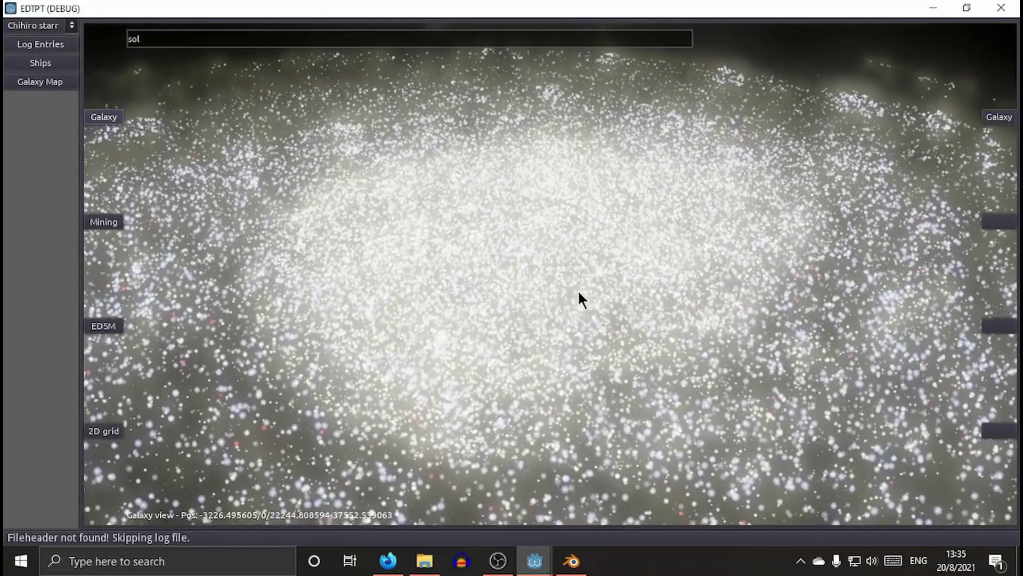
{"action": "scroll", "coordinate": [591, 261], "scroll_direction": "down", "scroll_amount": 5}
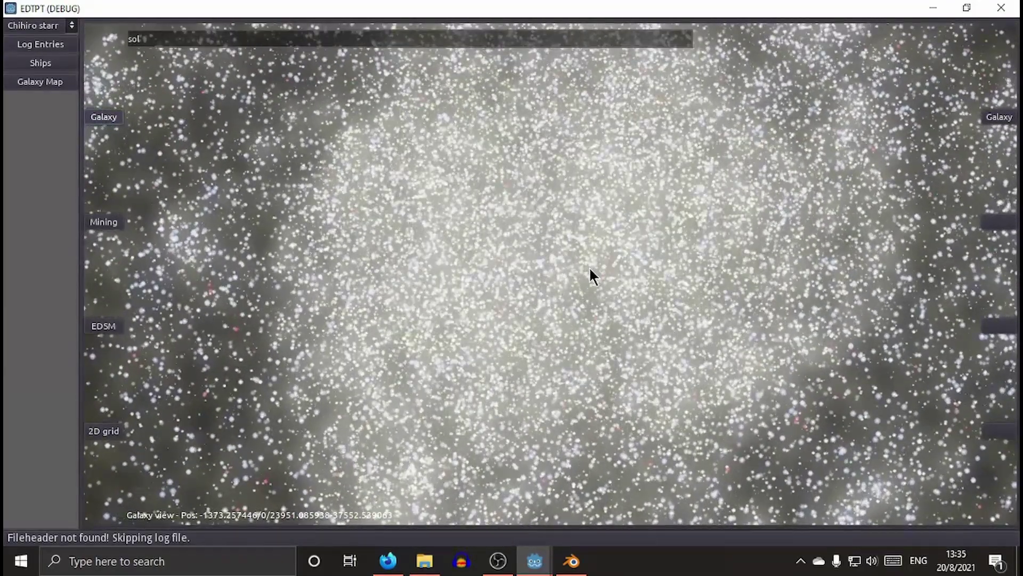
Tilt the galaxy edge-on and switch on the '2D grid' numbered region map beneath it.
{"action": "scroll", "coordinate": [592, 292], "scroll_direction": "down", "scroll_amount": 5}
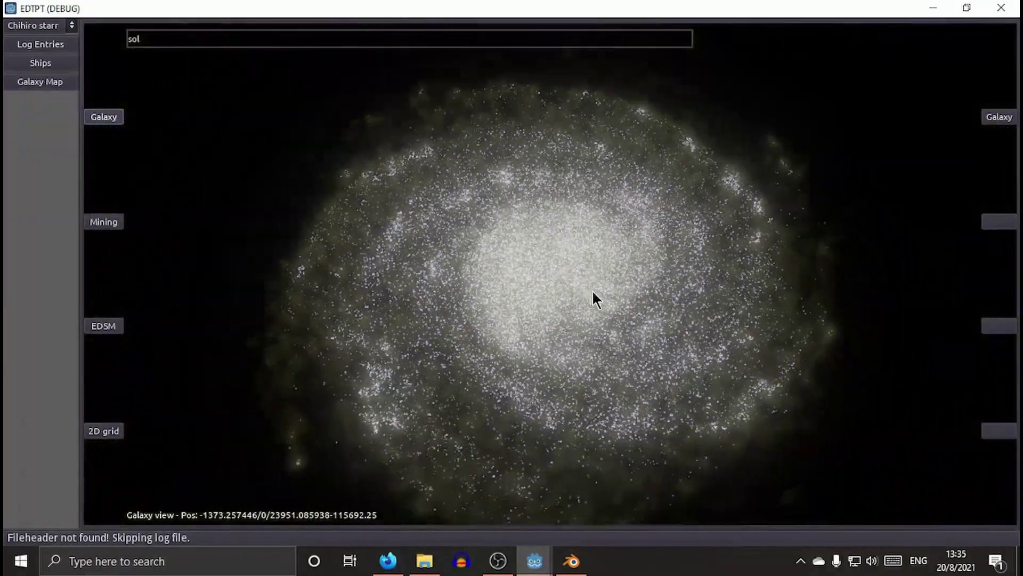
{"action": "left_click_drag", "start_coordinate": [577, 301], "coordinate": [590, 360]}
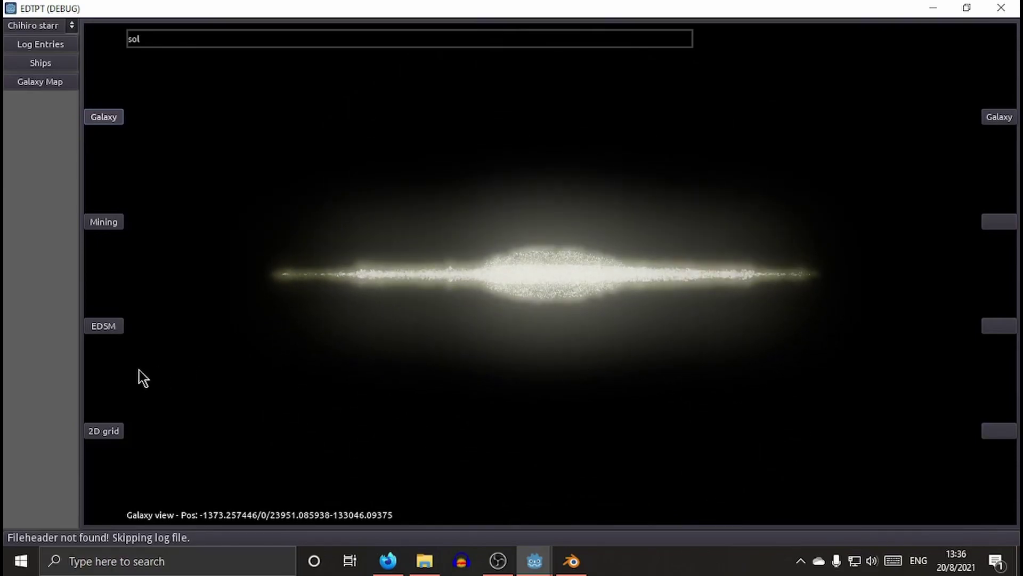
{"action": "left_click", "coordinate": [120, 432]}
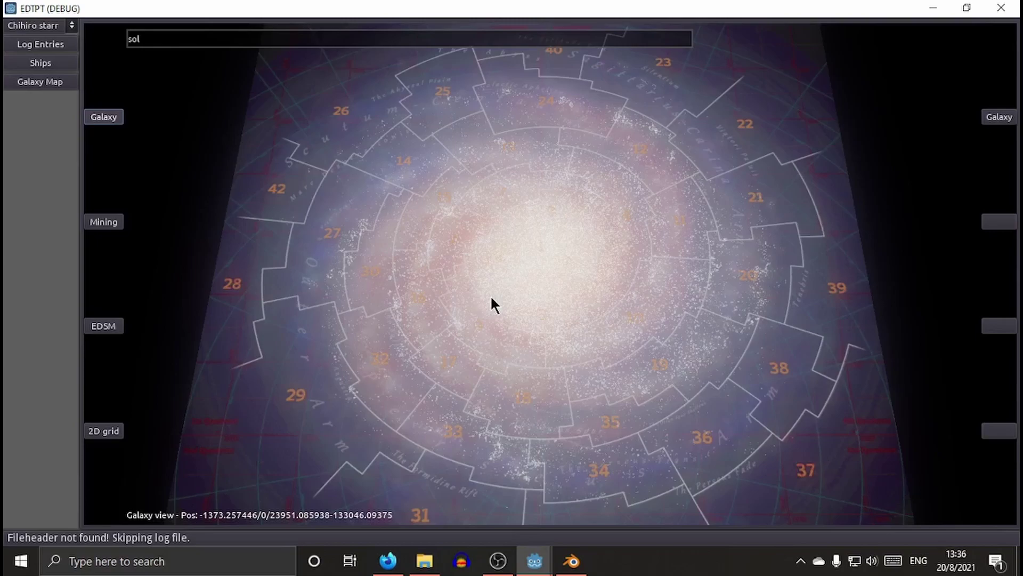
Turn the '2D grid' region map off, leaving the bare star-particle spiral in an oblique view.
{"action": "mouse_move", "coordinate": [491, 295]}
{"action": "left_mouse_down"}
{"action": "mouse_move", "coordinate": [493, 352]}
{"action": "mouse_move", "coordinate": [493, 318]}
{"action": "mouse_move", "coordinate": [471, 283]}
{"action": "mouse_move", "coordinate": [495, 278]}
{"action": "mouse_move", "coordinate": [503, 258]}
{"action": "mouse_move", "coordinate": [480, 274]}
{"action": "mouse_move", "coordinate": [487, 312]}
{"action": "left_mouse_up"}
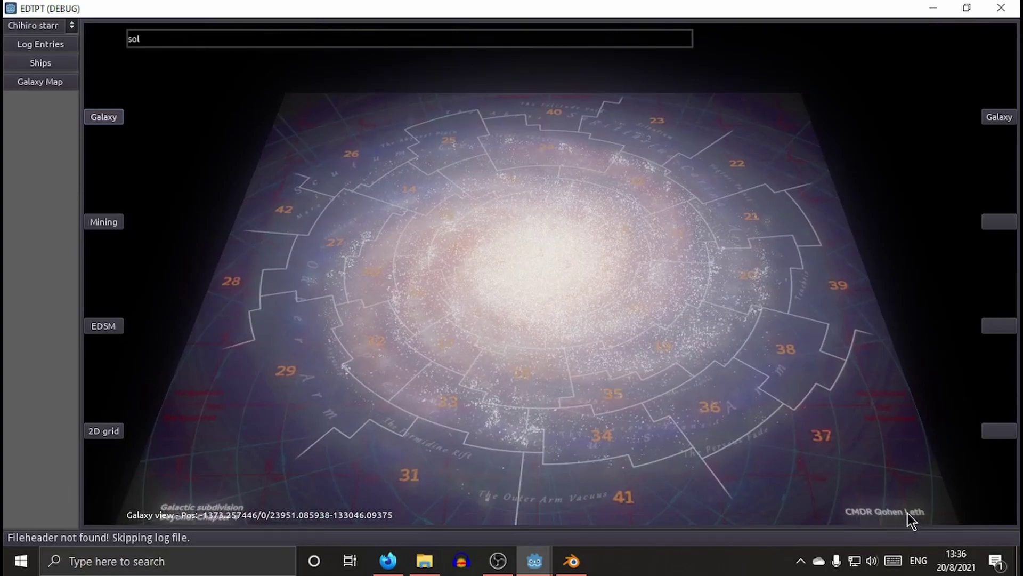
{"action": "scroll", "coordinate": [582, 229], "scroll_direction": "up", "scroll_amount": 3}
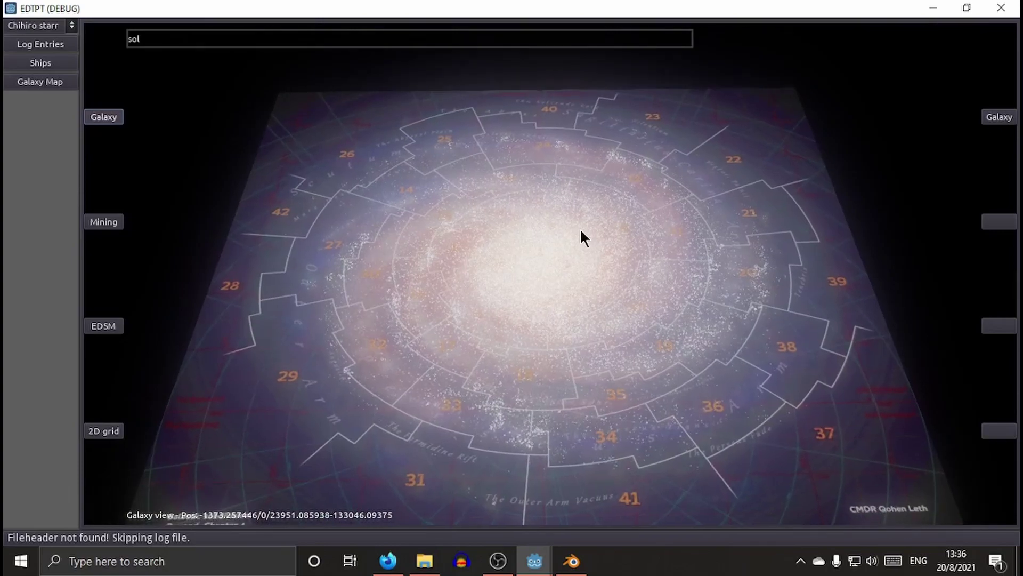
{"action": "mouse_move", "coordinate": [581, 220]}
{"action": "left_mouse_down"}
{"action": "mouse_move", "coordinate": [589, 279]}
{"action": "mouse_move", "coordinate": [579, 223]}
{"action": "left_mouse_up"}
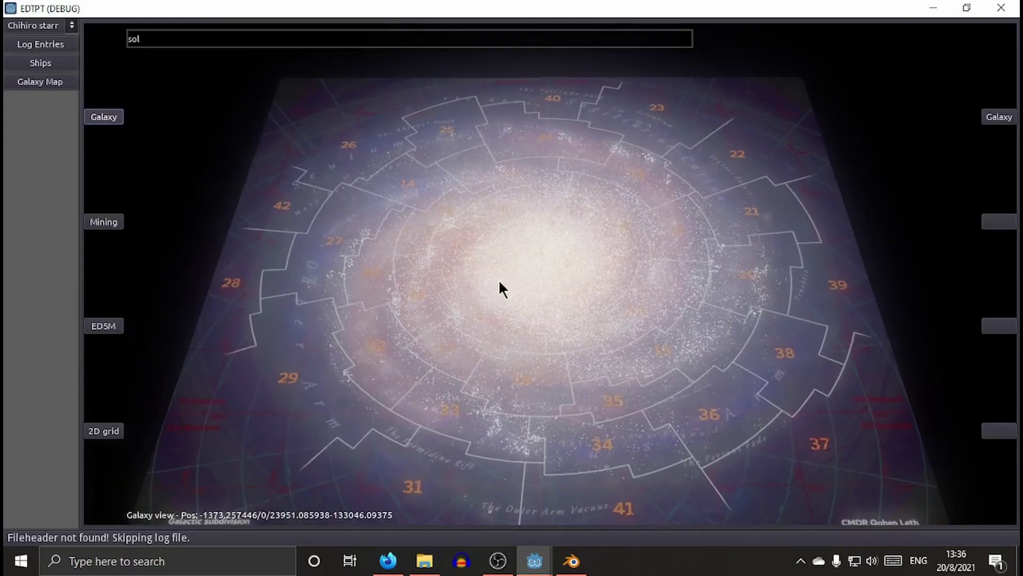
{"action": "left_click", "coordinate": [113, 431]}
{"action": "left_click_drag", "start_coordinate": [486, 354], "coordinate": [417, 370]}
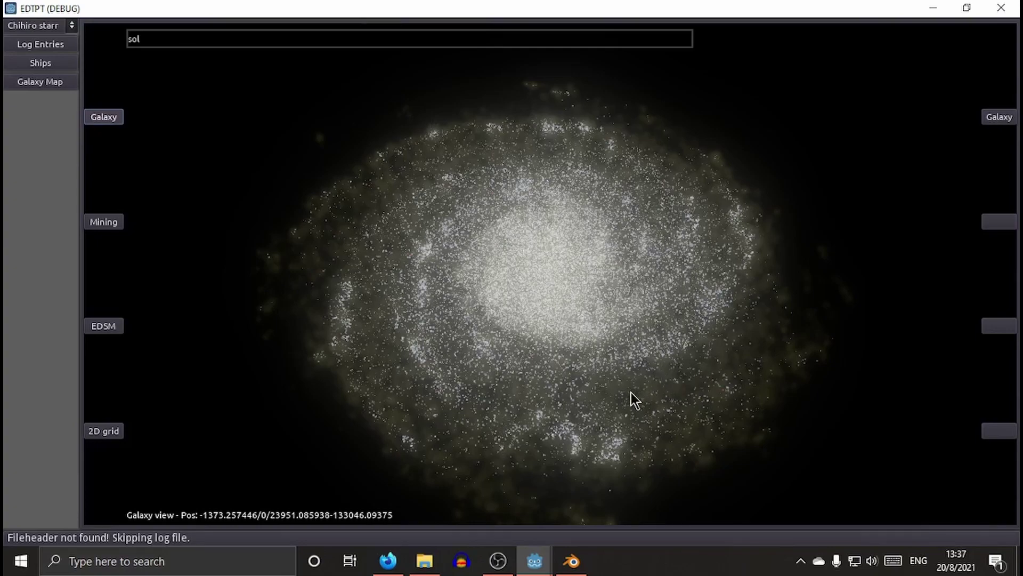
{"action": "left_click_drag", "start_coordinate": [622, 378], "coordinate": [555, 384]}
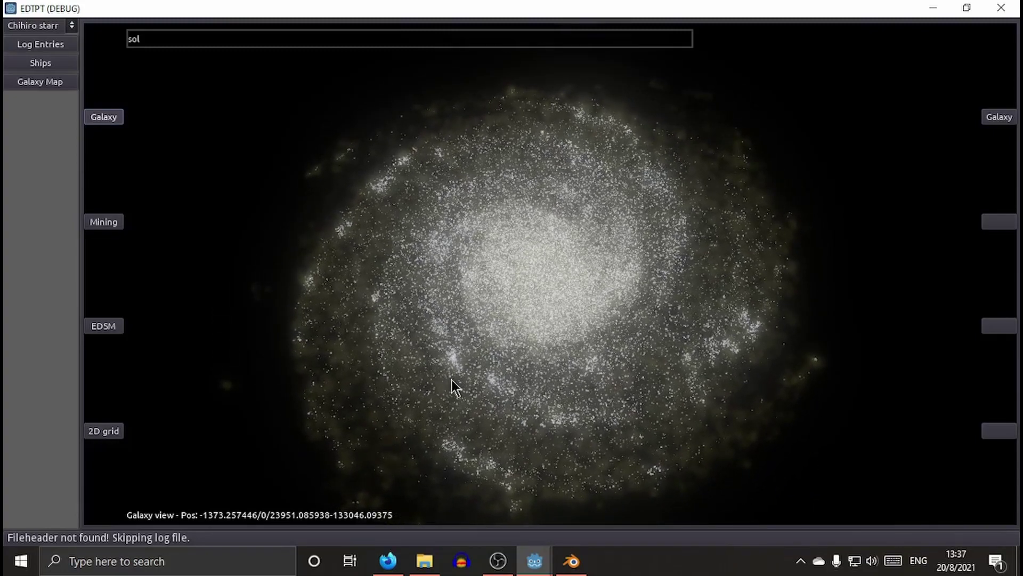